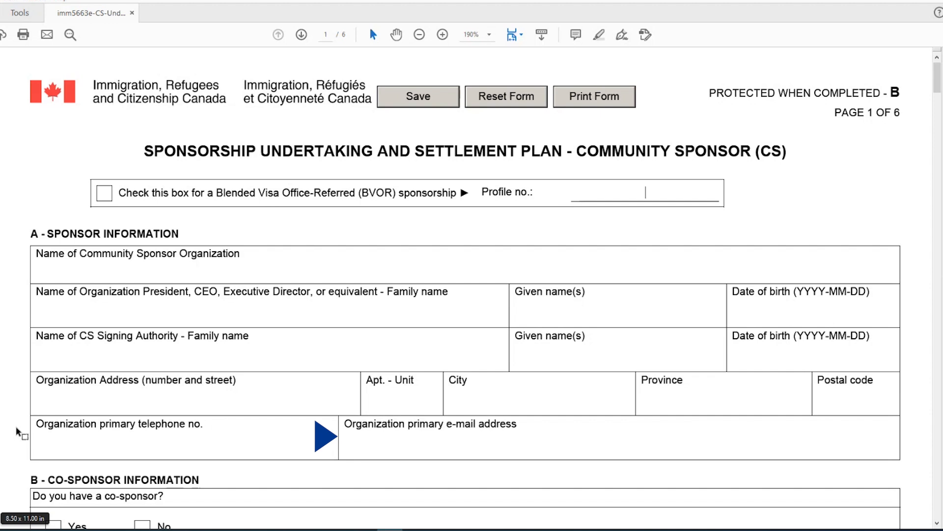
Answer Yes in section B to the question about having a co-sponsor
scroll(16, 428, "down", 5)
scroll(16, 431, "down", 1)
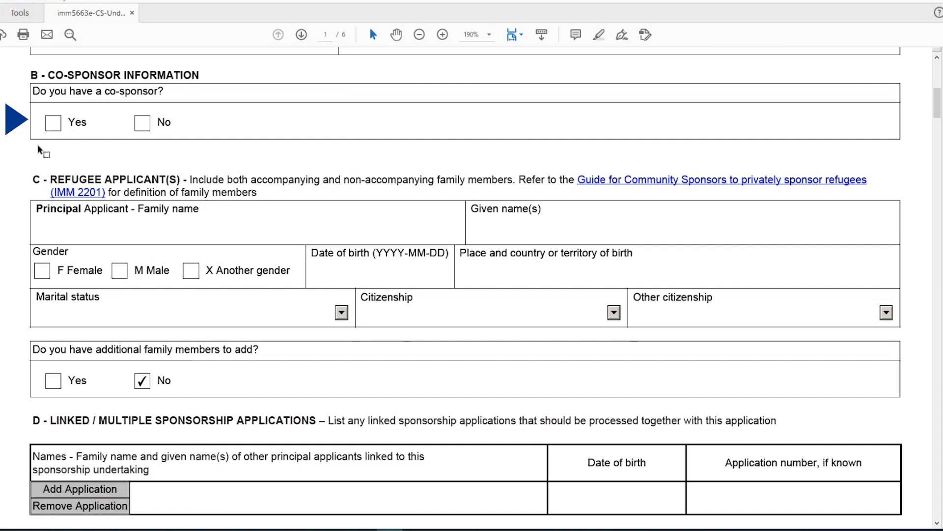
left_click(53, 123)
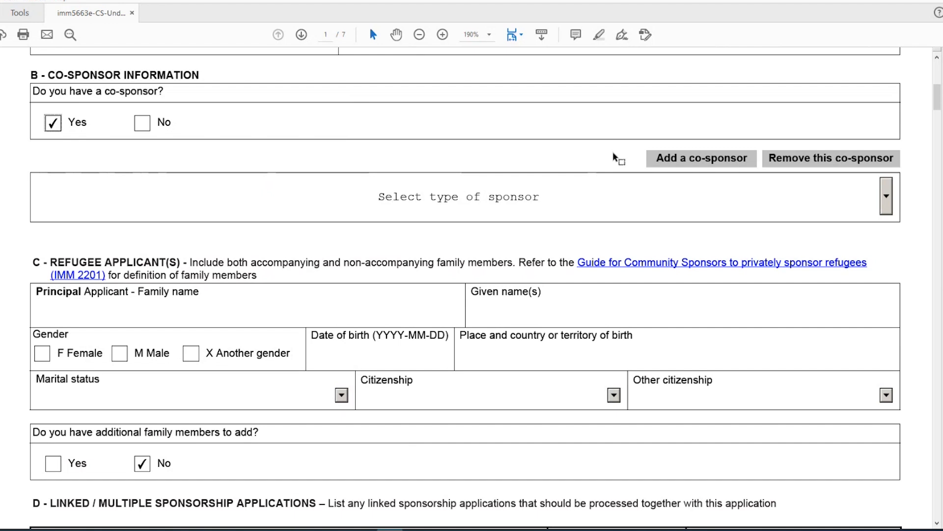
Choose Organization as the type of the first co-sponsor, and change that type to Individual
left_click(887, 198)
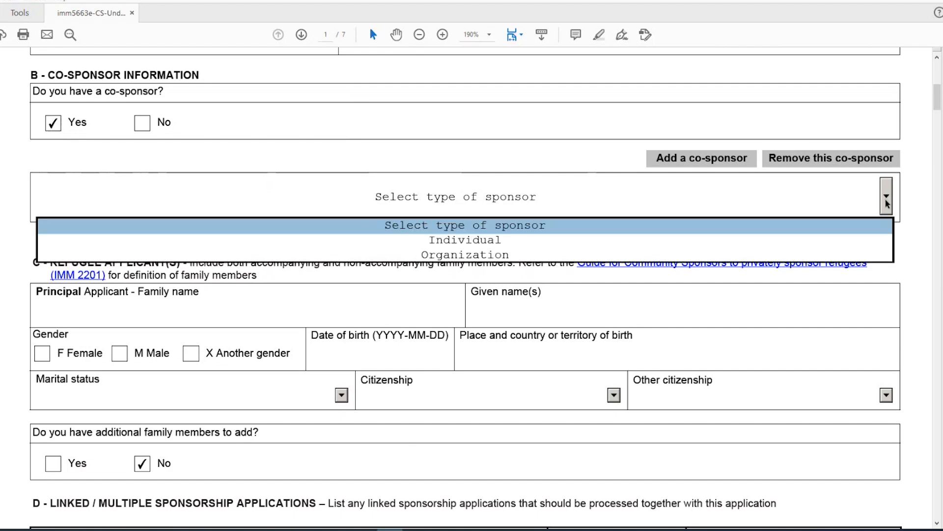
left_click(847, 252)
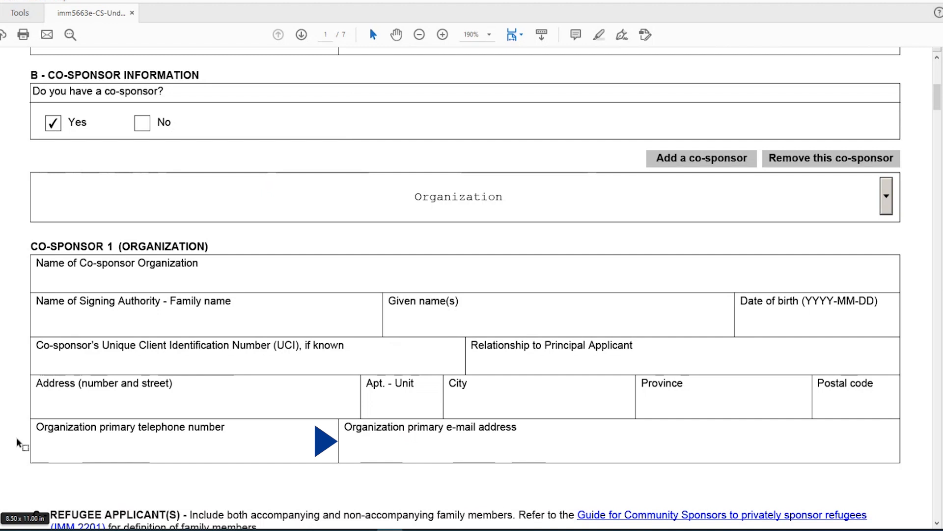
left_click(886, 196)
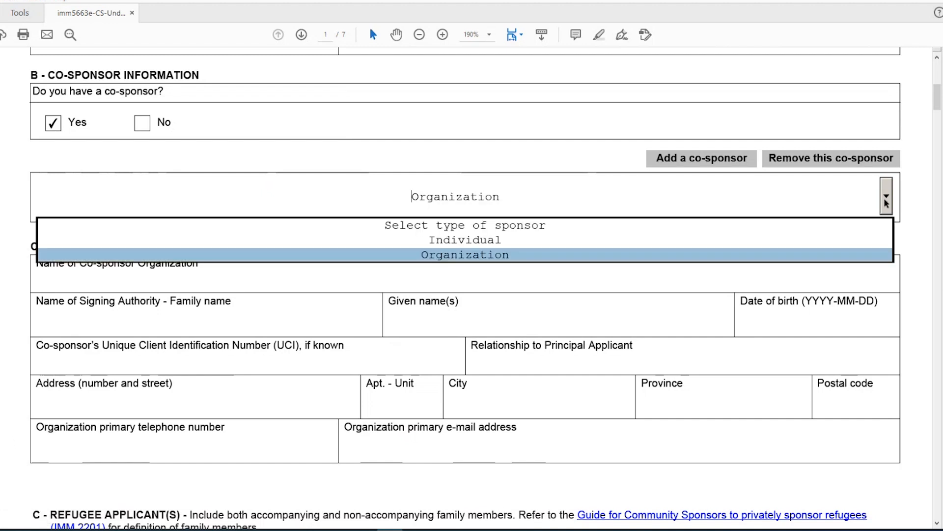
left_click(884, 240)
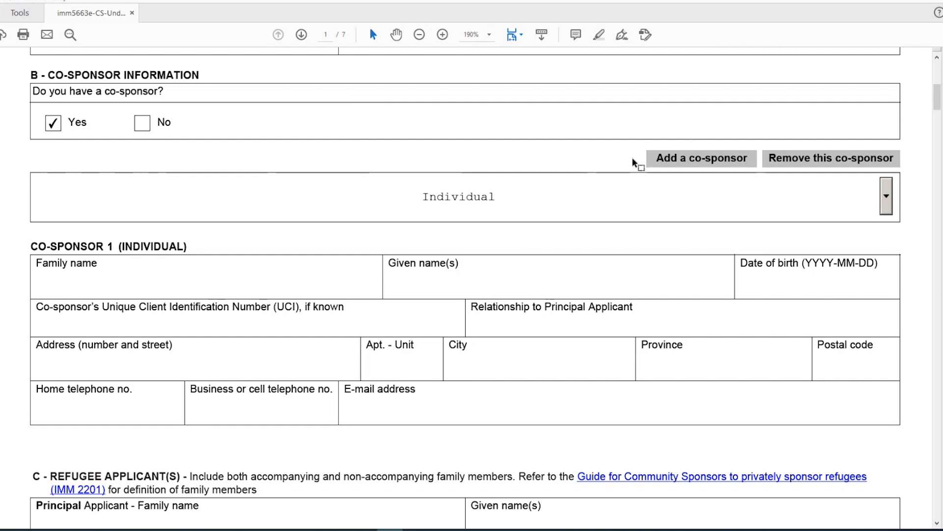
Add a second co-sponsor of type Individual, and remove that co-sponsor entry again
left_click(691, 161)
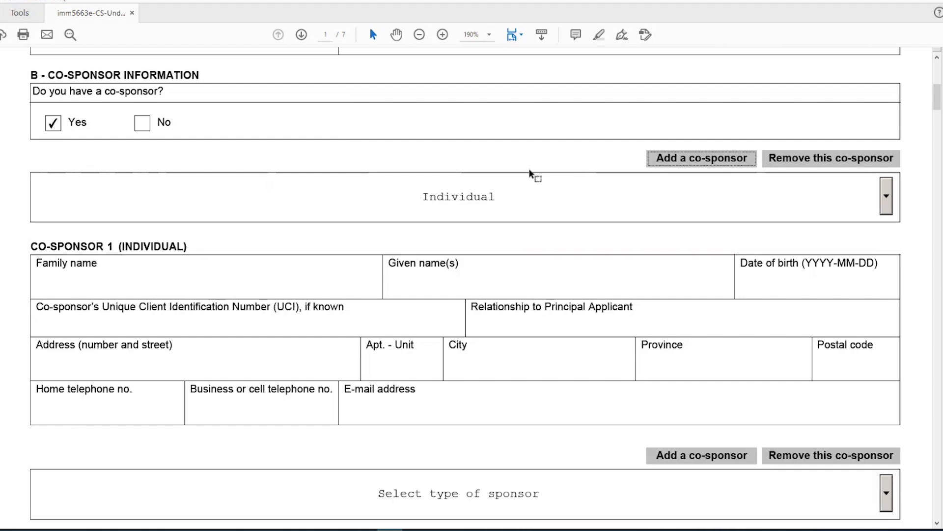
scroll(535, 179, "down", 4)
scroll(569, 341, "down", 1)
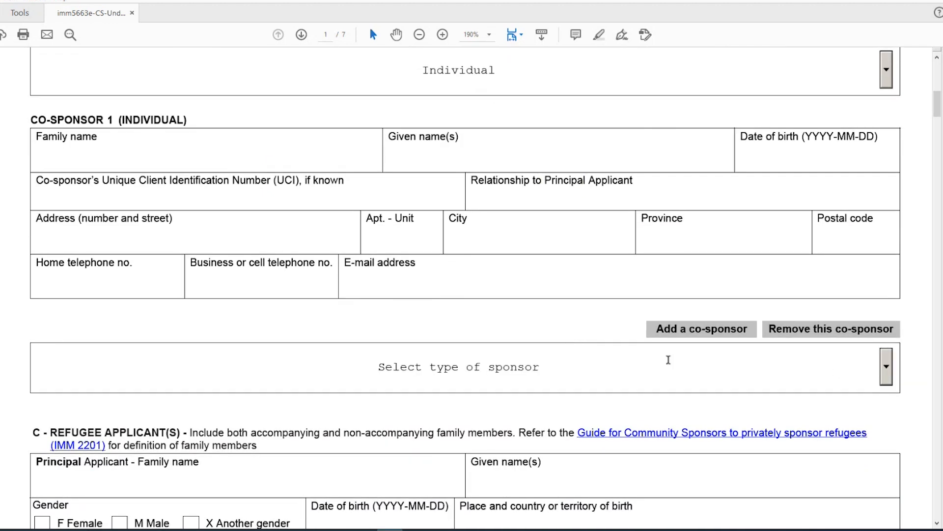
left_click(883, 369)
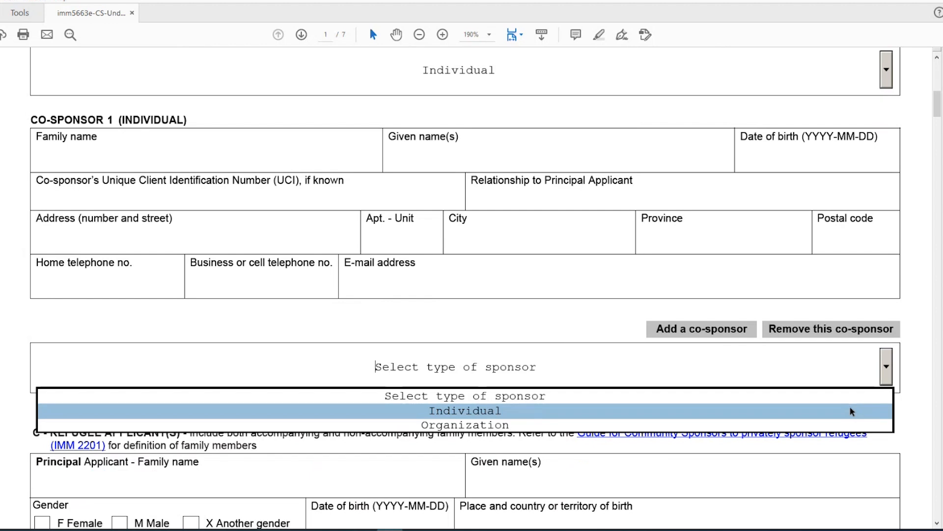
left_click(852, 411)
scroll(2, 237, "down", 1)
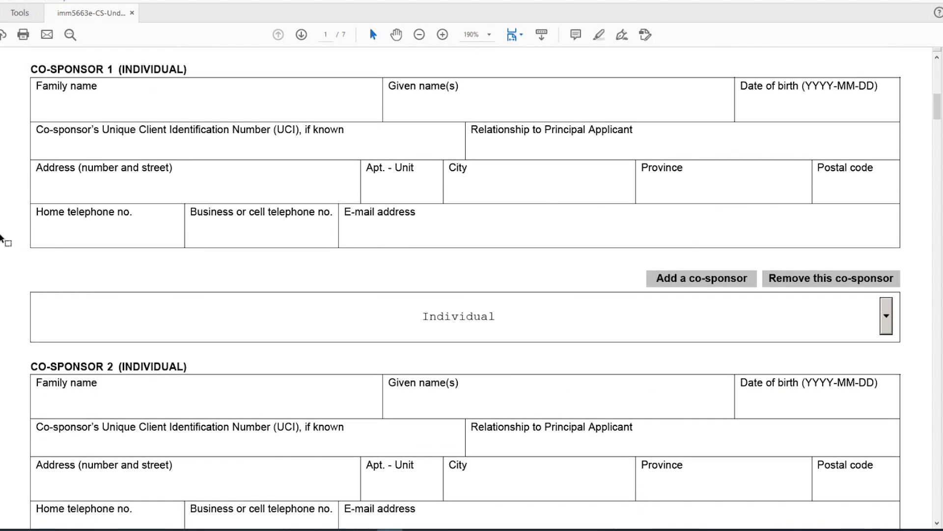
scroll(1, 239, "down", 3)
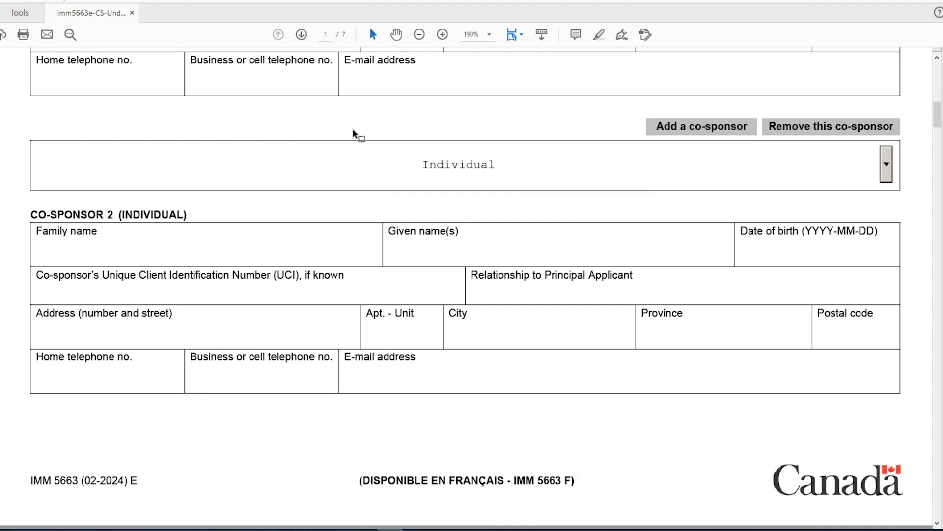
left_click(811, 129)
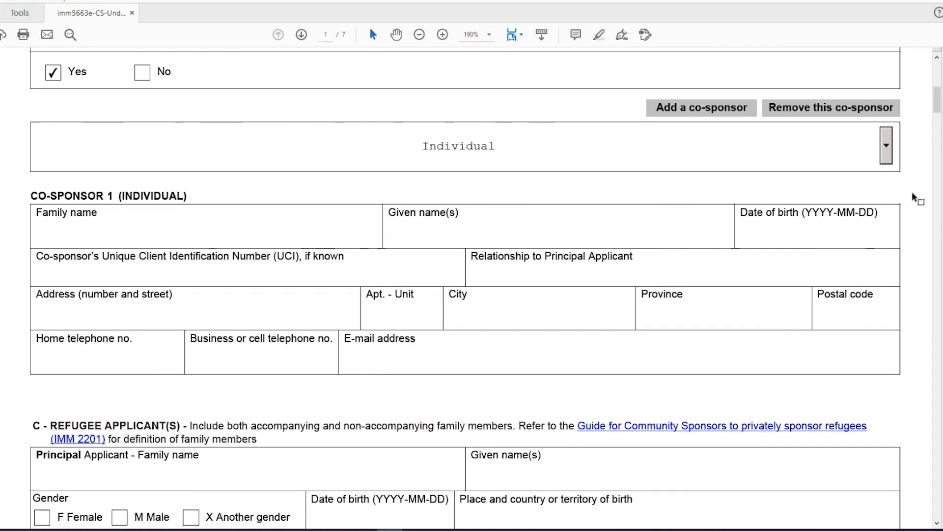
Answer Yes to having additional family members in section C and add another family member entry
scroll(887, 159, "down", 6)
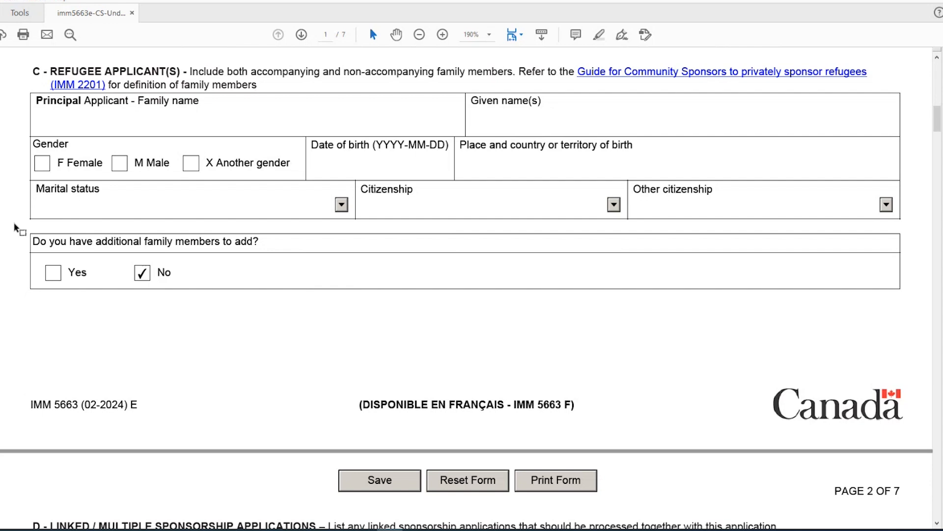
left_click(53, 273)
scroll(16, 289, "down", 4)
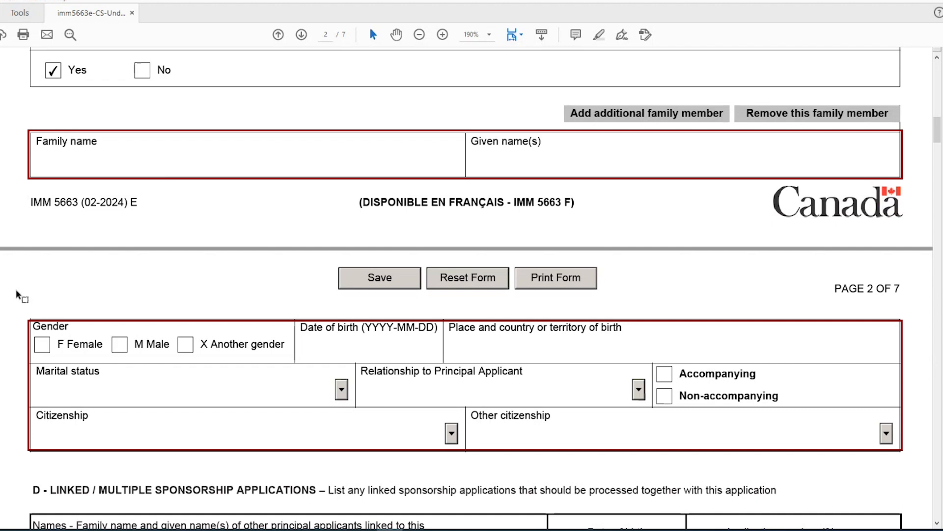
left_click(652, 115)
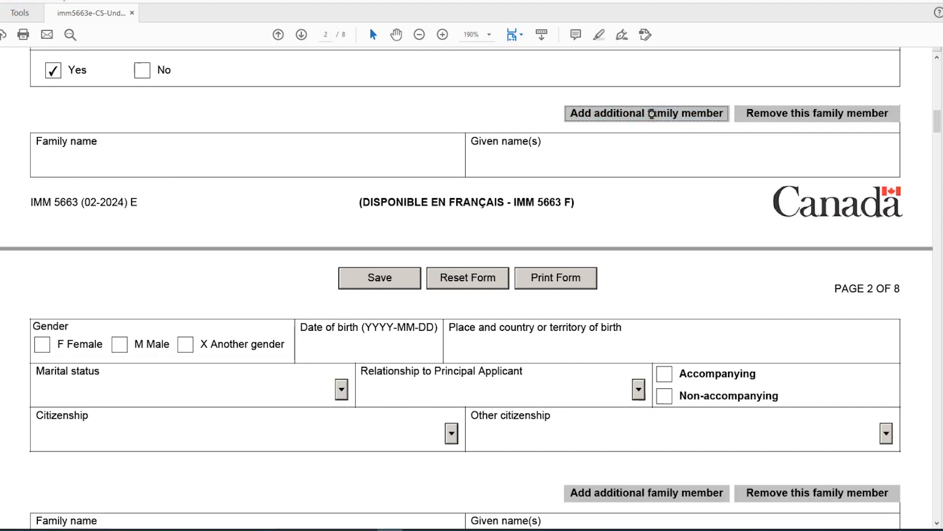
Add a second application row to the linked sponsorship applications table in section D, and remove that row again
scroll(4, 184, "down", 5)
scroll(3, 185, "down", 4)
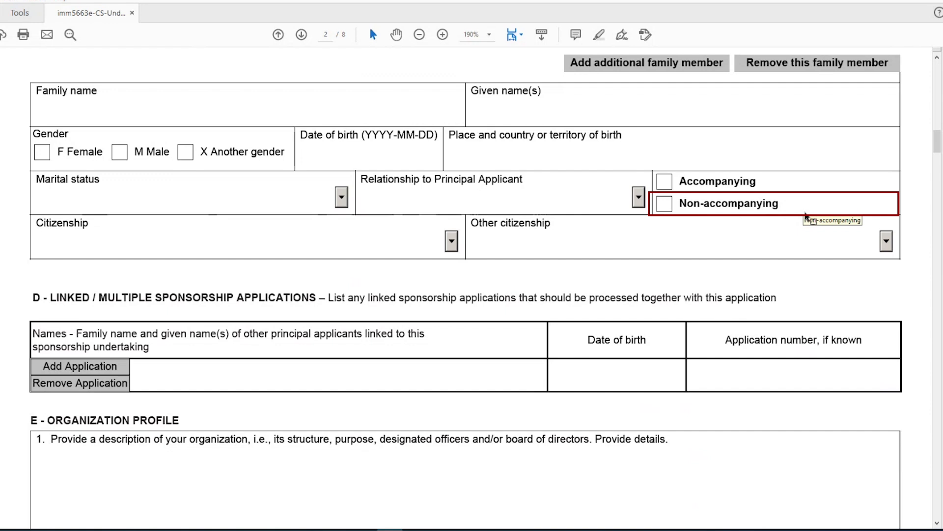
scroll(16, 286, "down", 3)
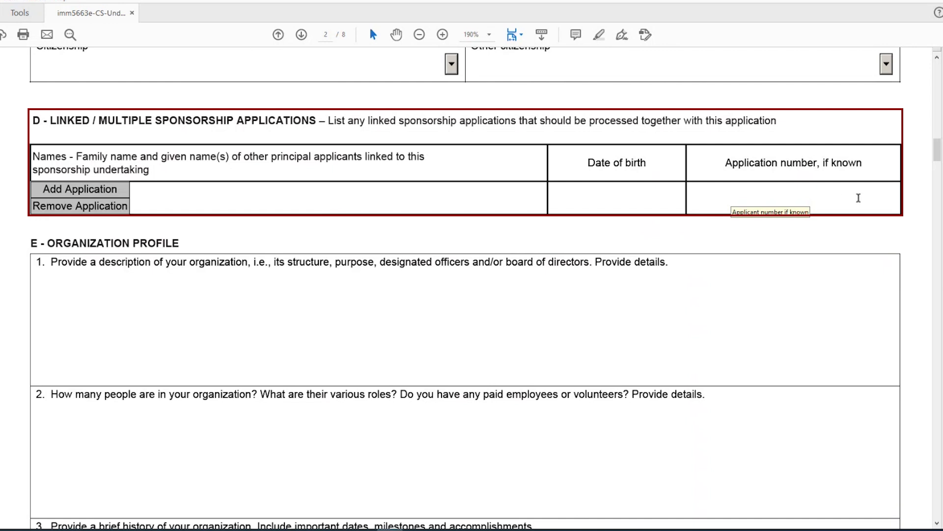
left_click(75, 191)
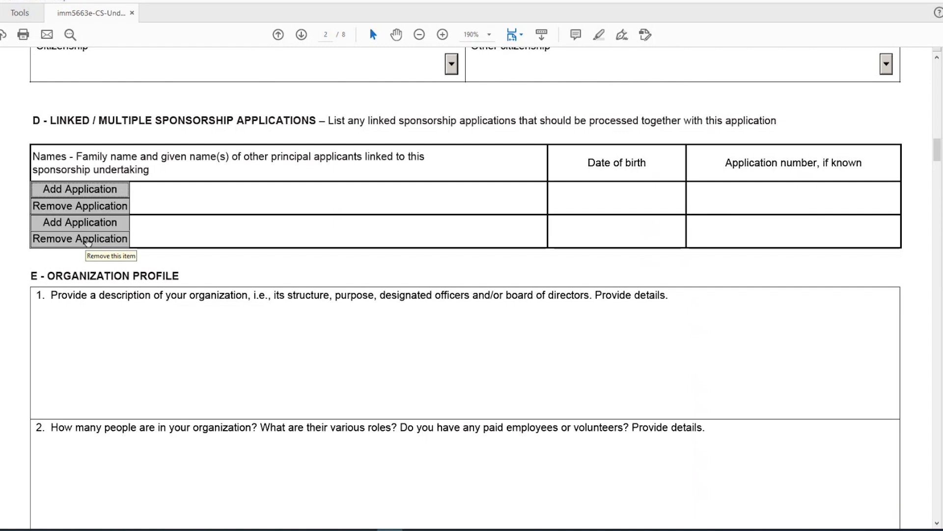
left_click(88, 240)
Go through the organization profile questions in section E, from the organization's description to its financial solvency and past sponsorship work
scroll(15, 226, "down", 5)
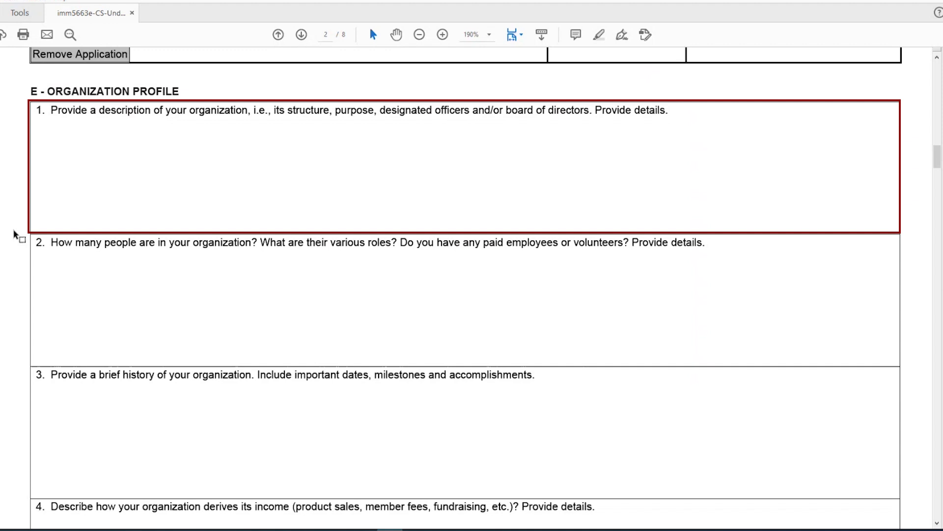
key("Tab")
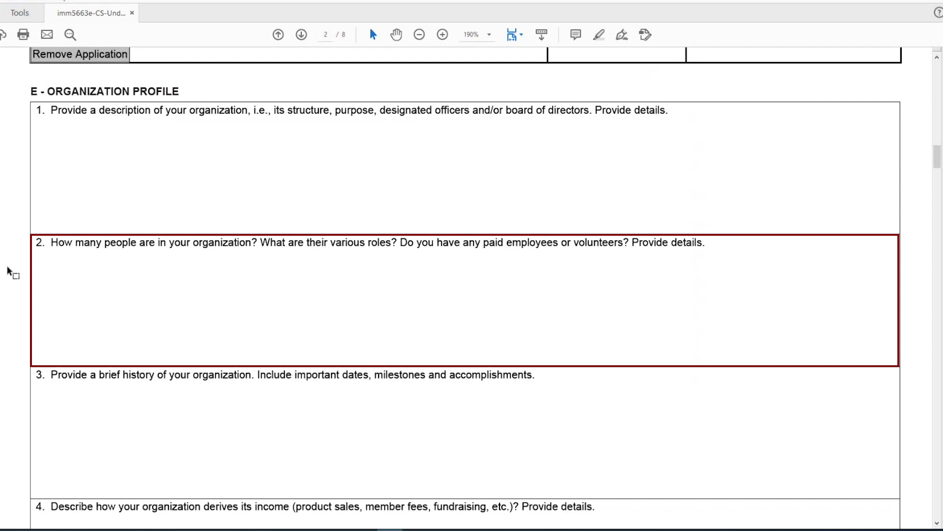
key("Tab")
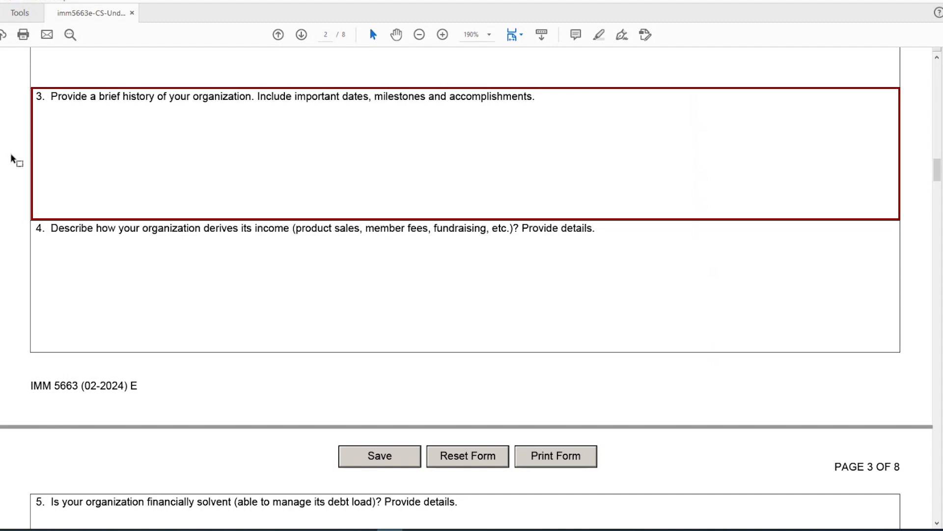
key("Tab")
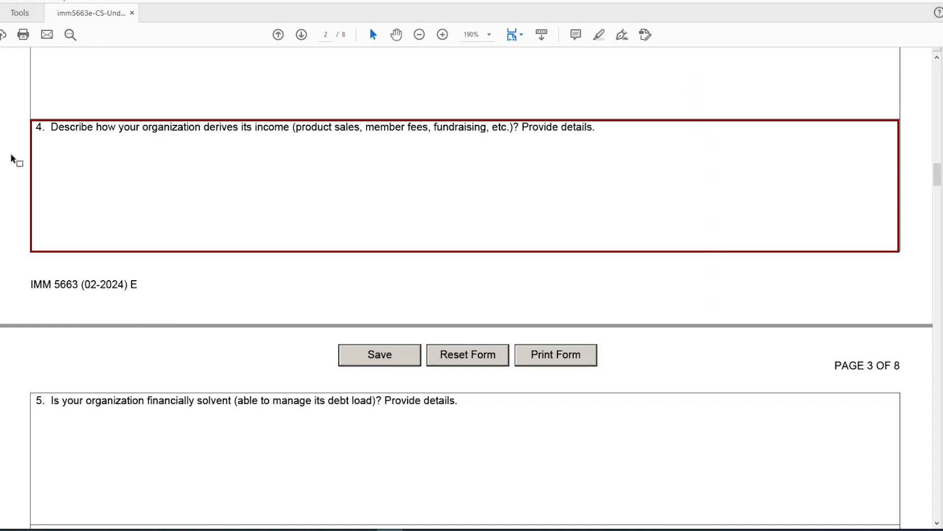
key("Tab")
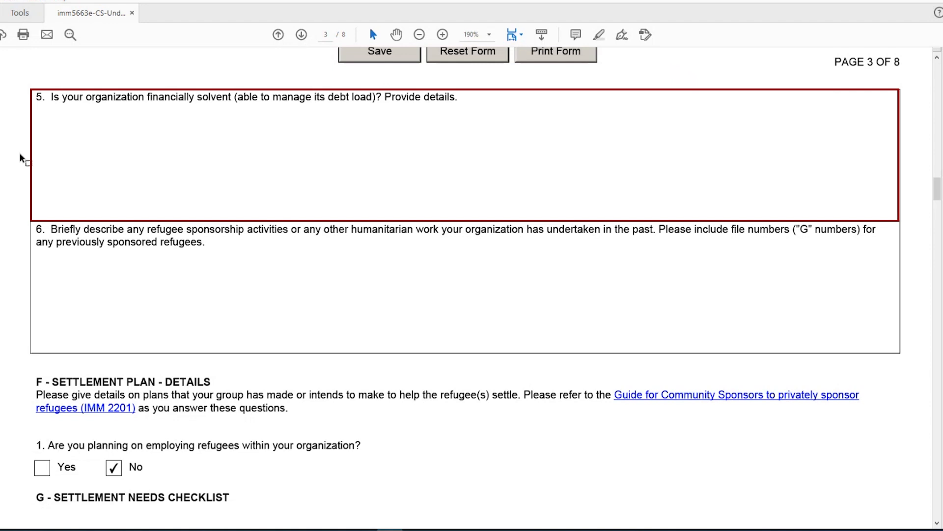
Answer Yes in section F to the question about employing refugees within the organization
key("Tab")
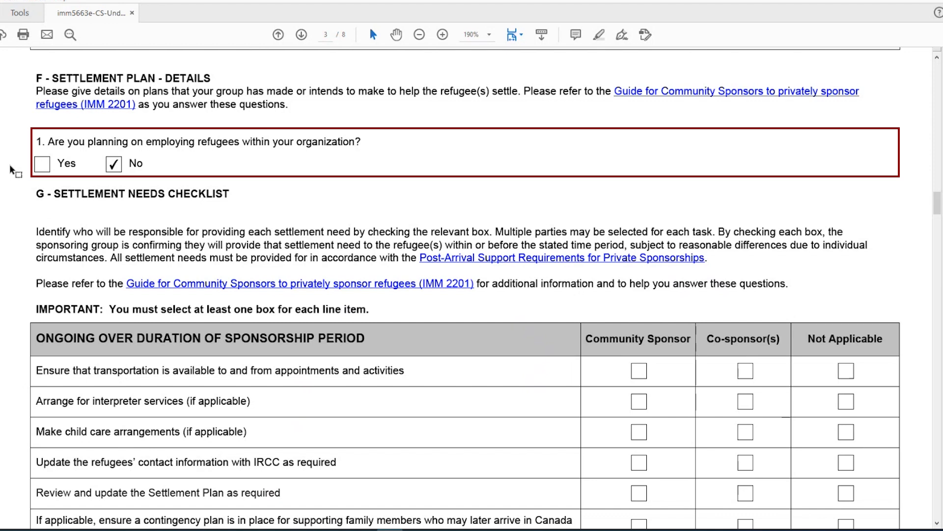
left_click(43, 165)
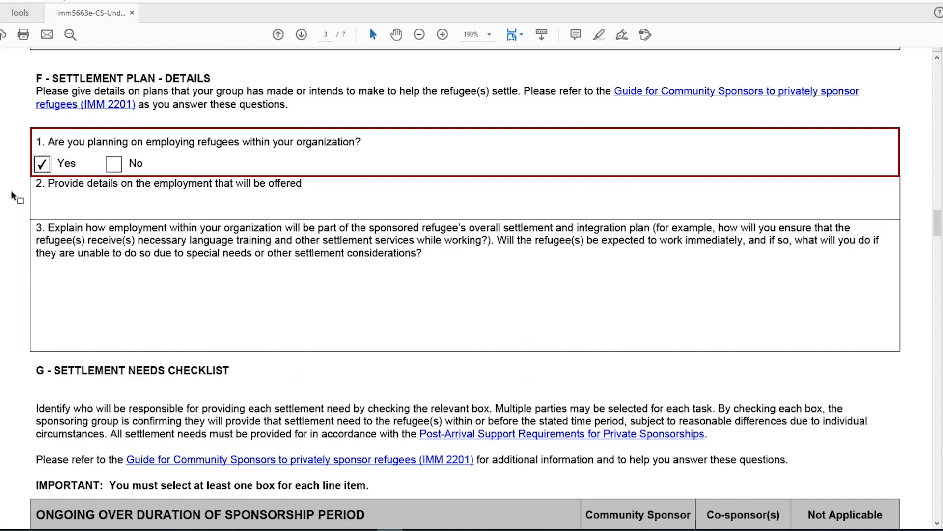
Review the settlement needs checklist in section G, from the ongoing support items to those for 10-12 months after arrival
scroll(11, 195, "down", 5)
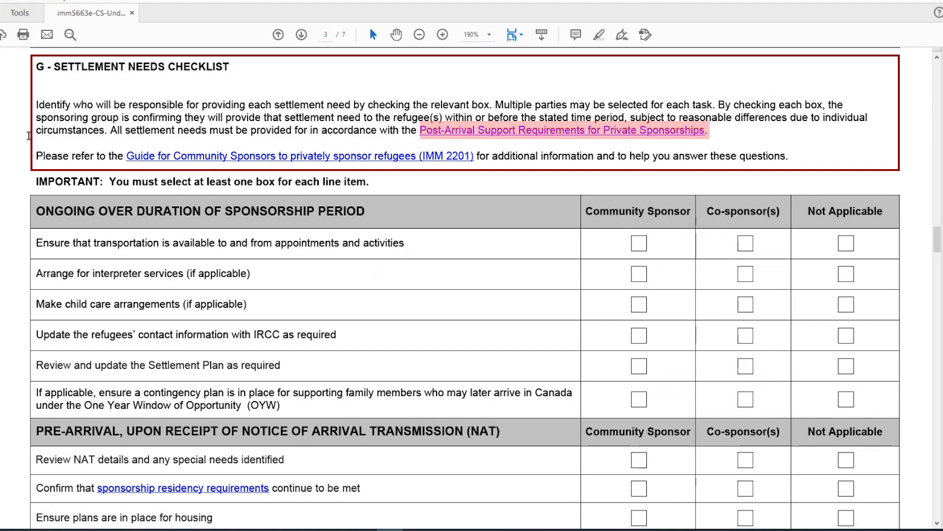
key("Tab")
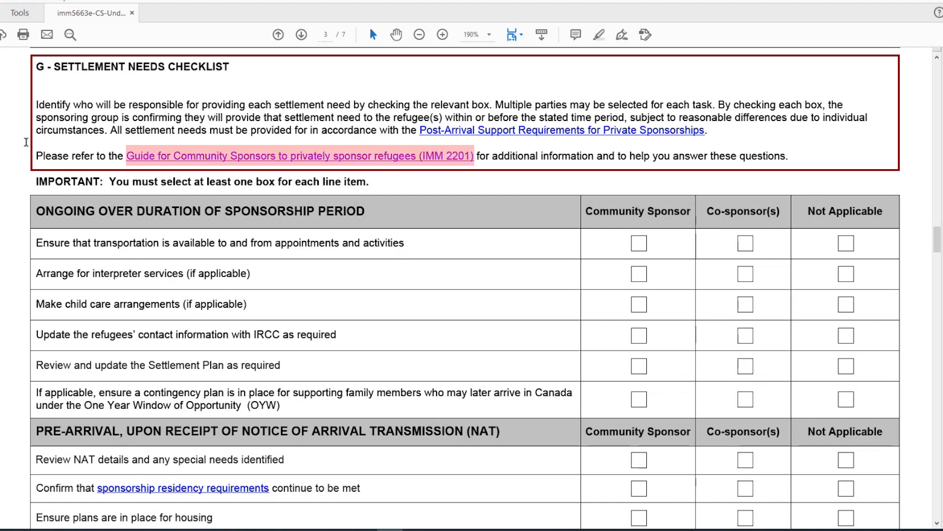
scroll(26, 142, "down", 1)
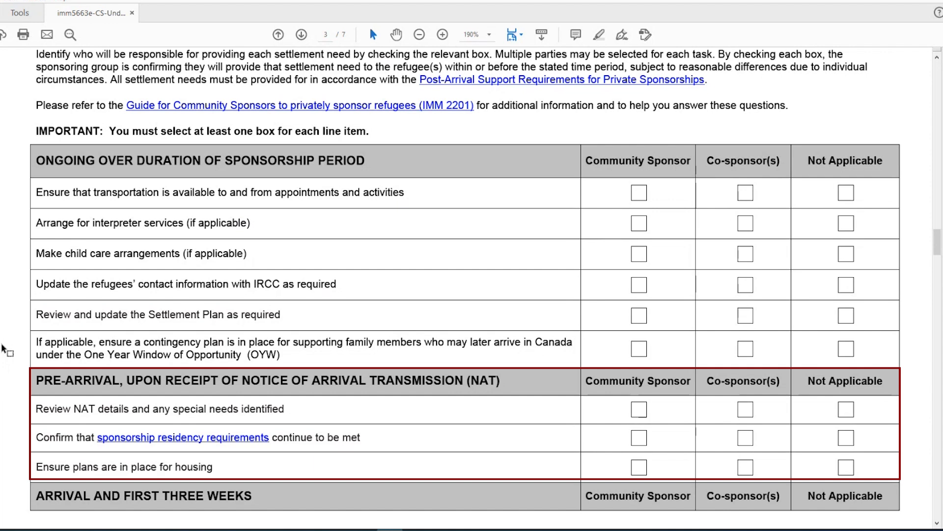
scroll(3, 348, "down", 7)
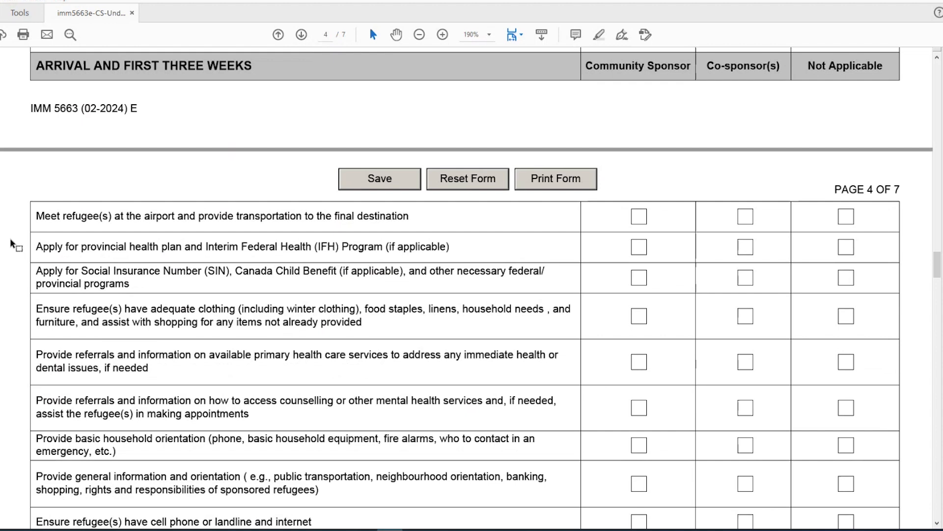
scroll(10, 241, "down", 4)
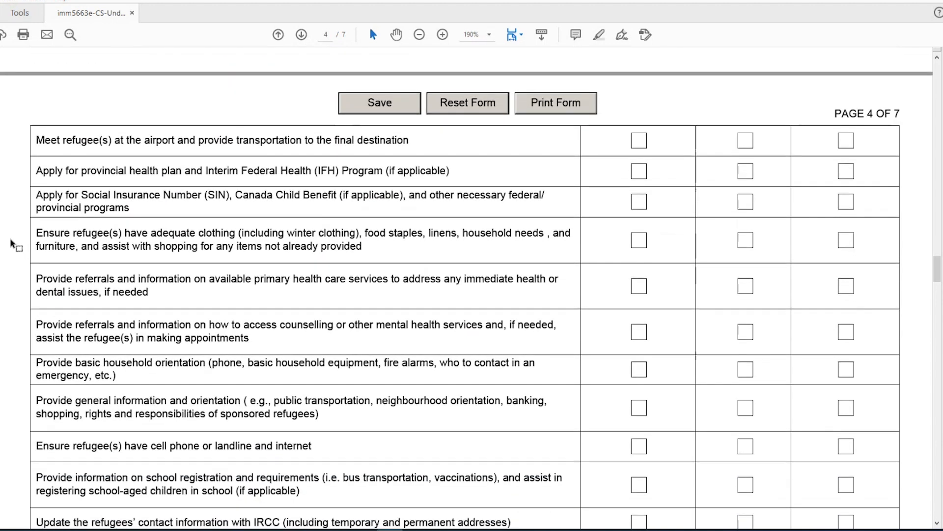
scroll(11, 241, "down", 2)
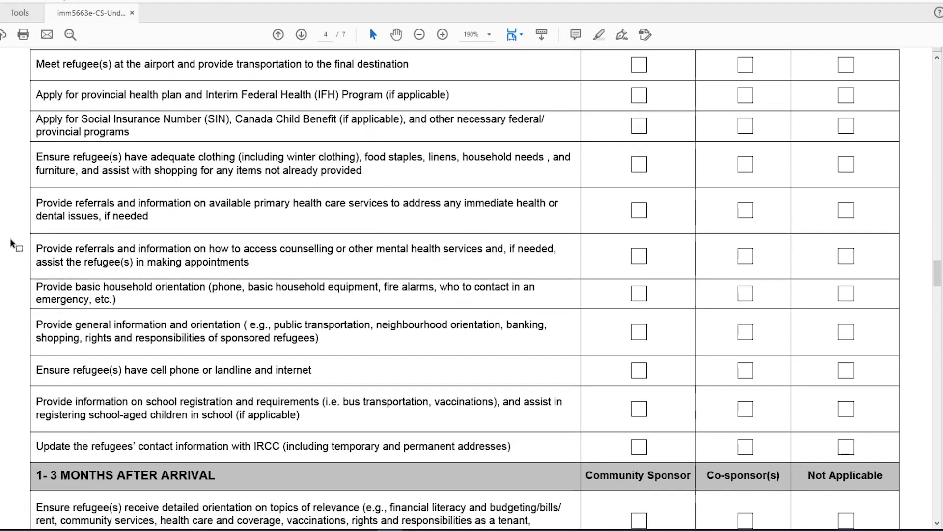
scroll(11, 244, "down", 3)
scroll(11, 245, "down", 2)
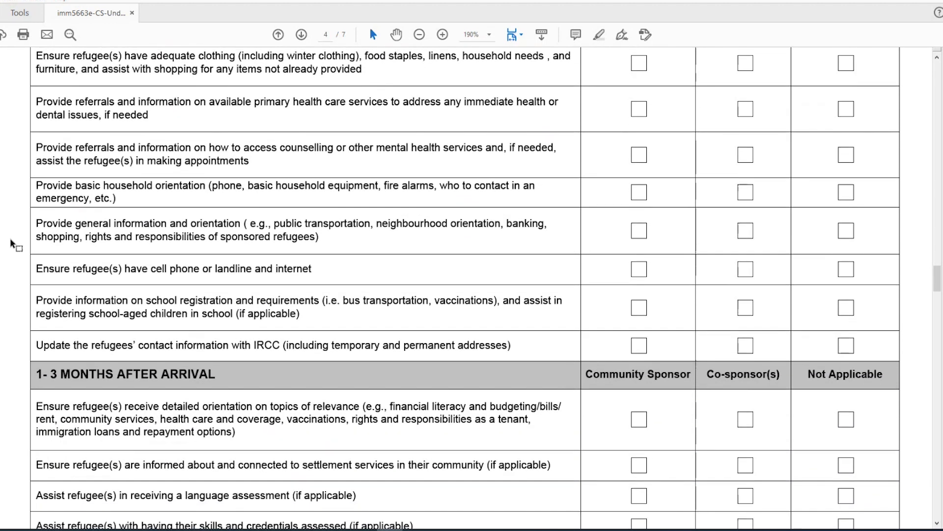
scroll(11, 245, "down", 11)
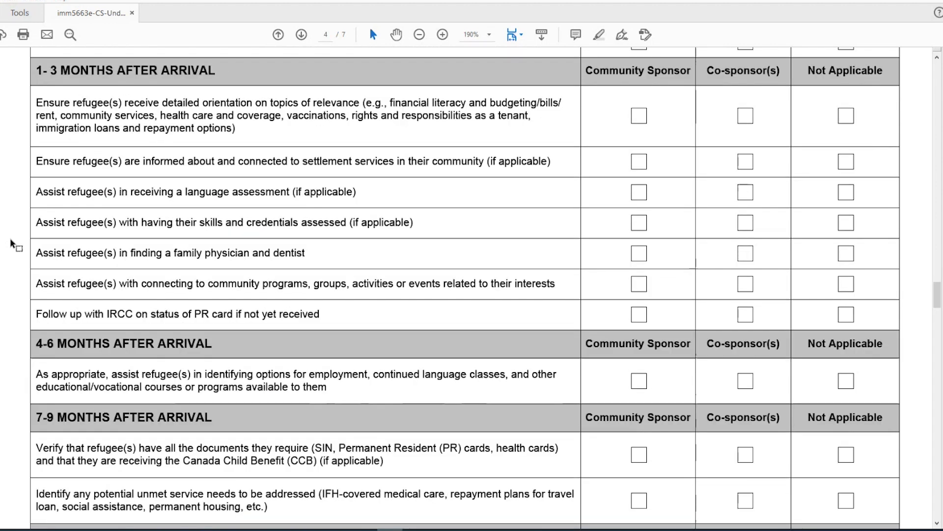
scroll(11, 244, "down", 8)
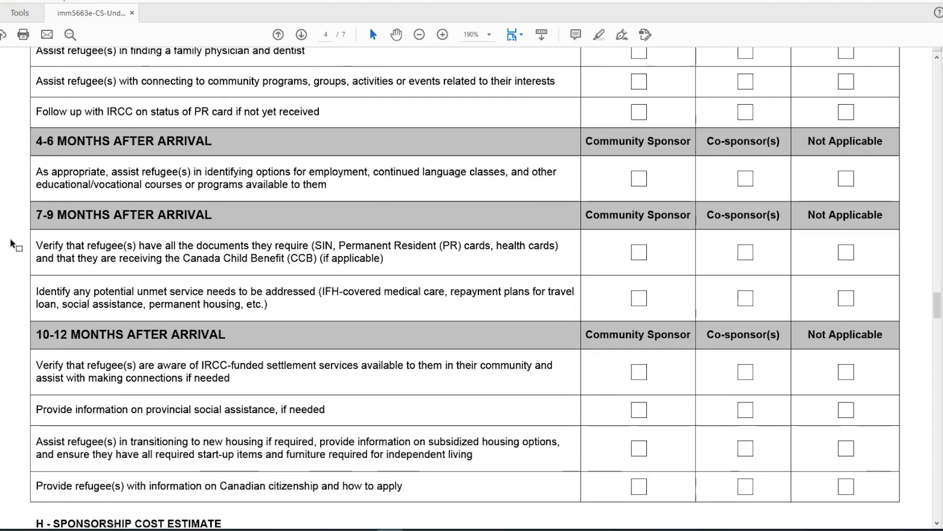
scroll(11, 244, "down", 3)
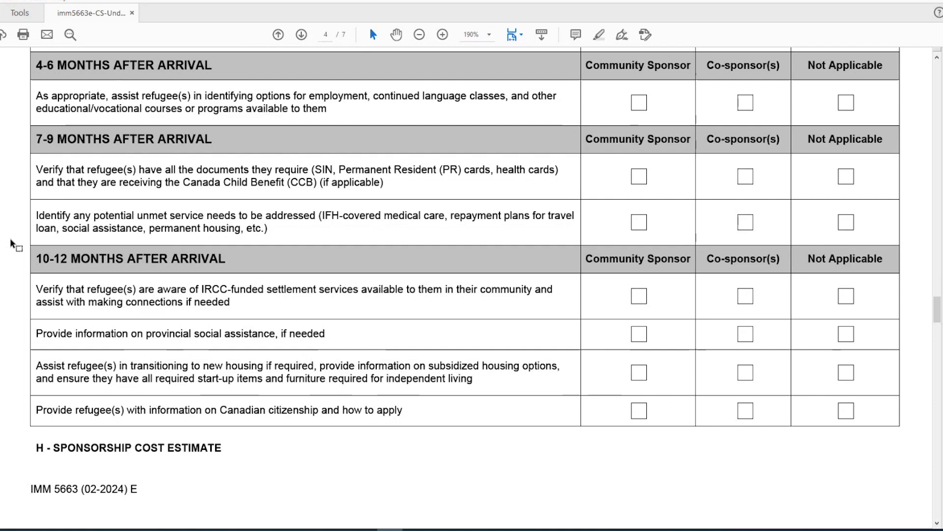
In section G, assign the transportation to and from appointments and activities item to both the Community Sponsor and Co-sponsor(s)
scroll(11, 245, "down", 5)
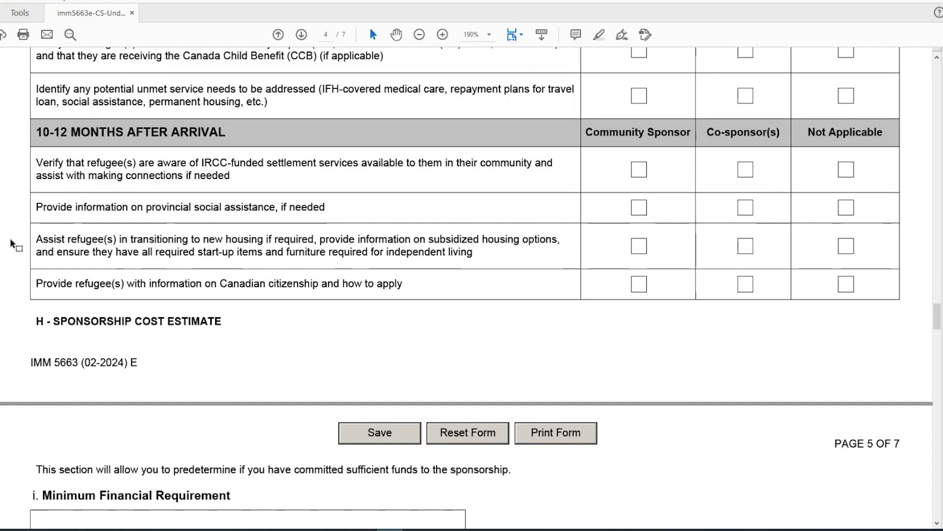
scroll(12, 244, "up", 3)
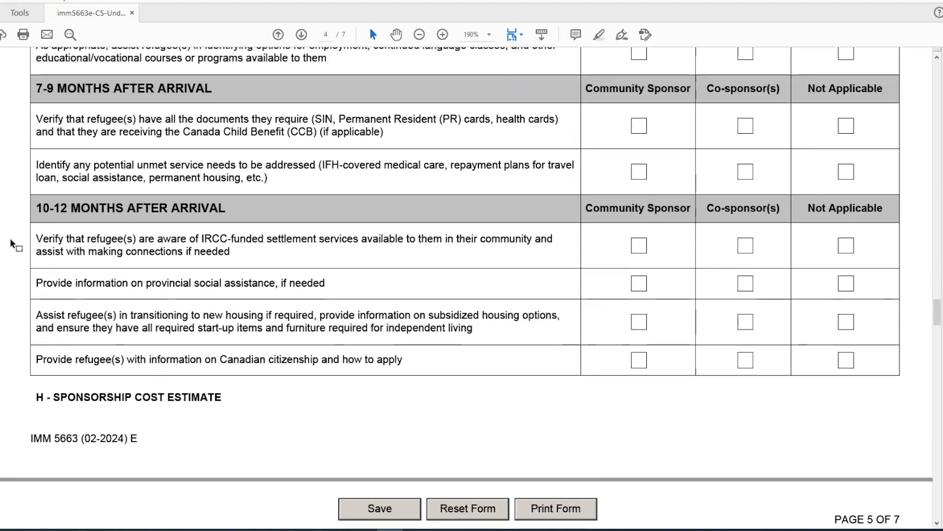
scroll(13, 245, "up", 6)
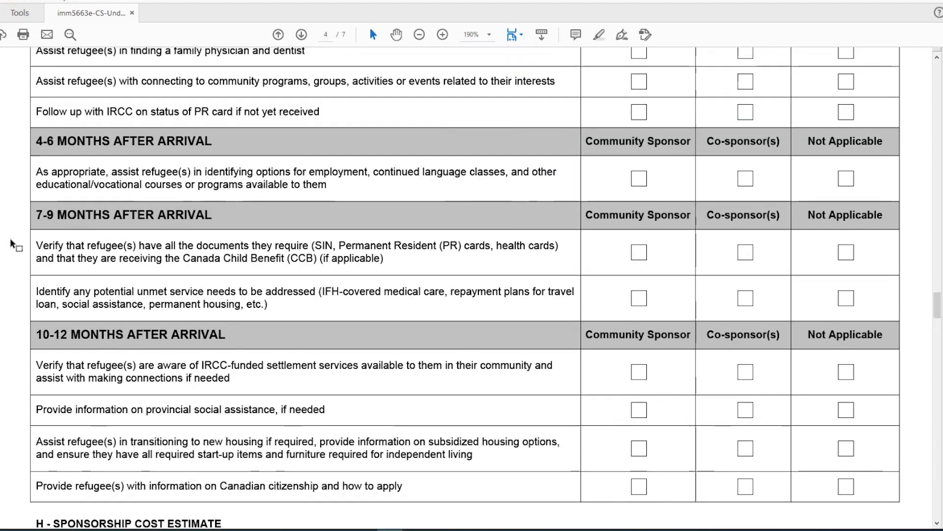
scroll(12, 244, "up", 4)
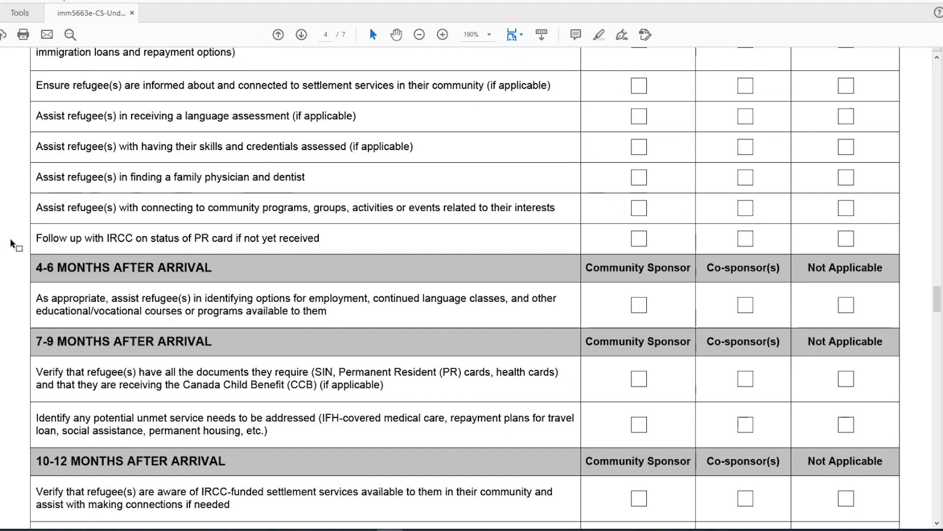
scroll(12, 245, "up", 6)
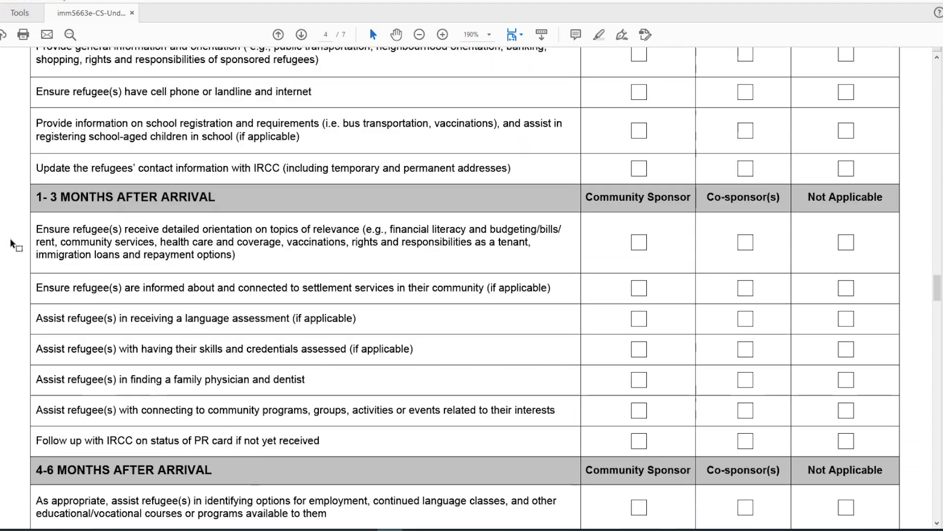
scroll(12, 244, "up", 5)
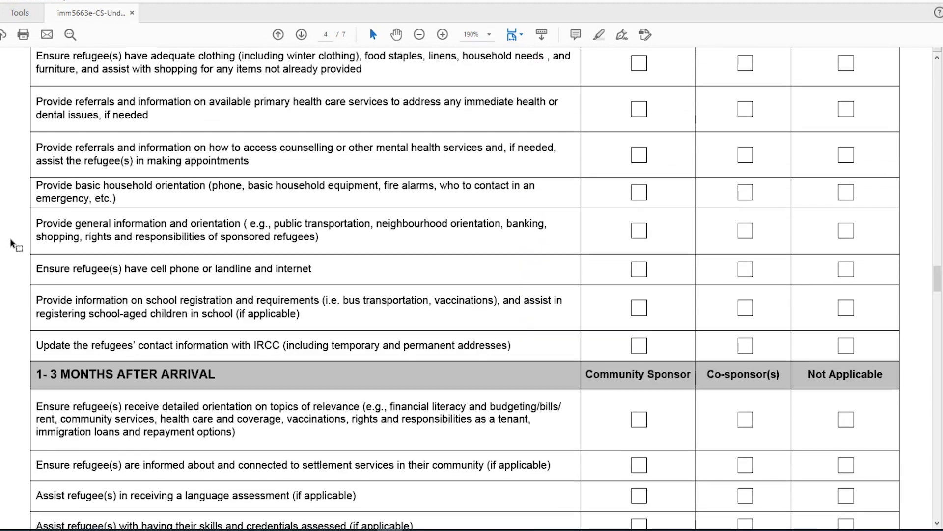
scroll(11, 242, "up", 18)
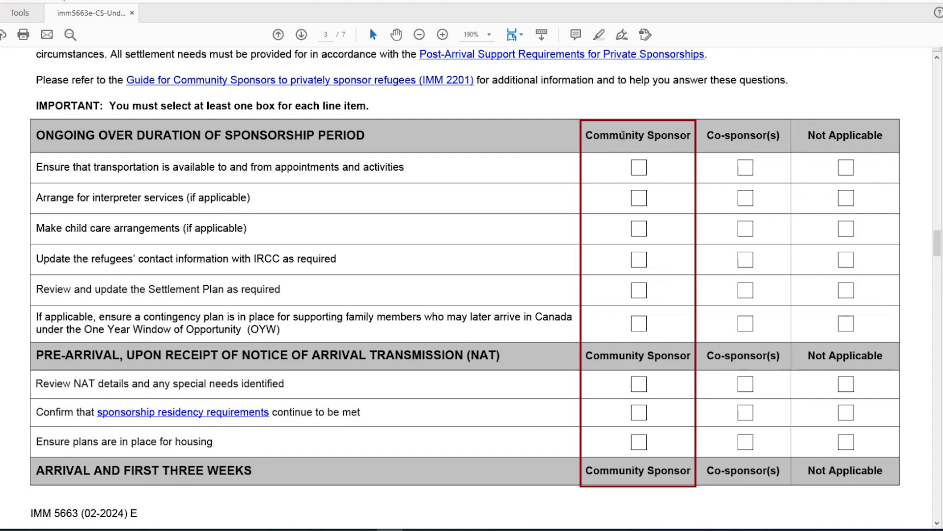
left_click(639, 167)
left_click(746, 168)
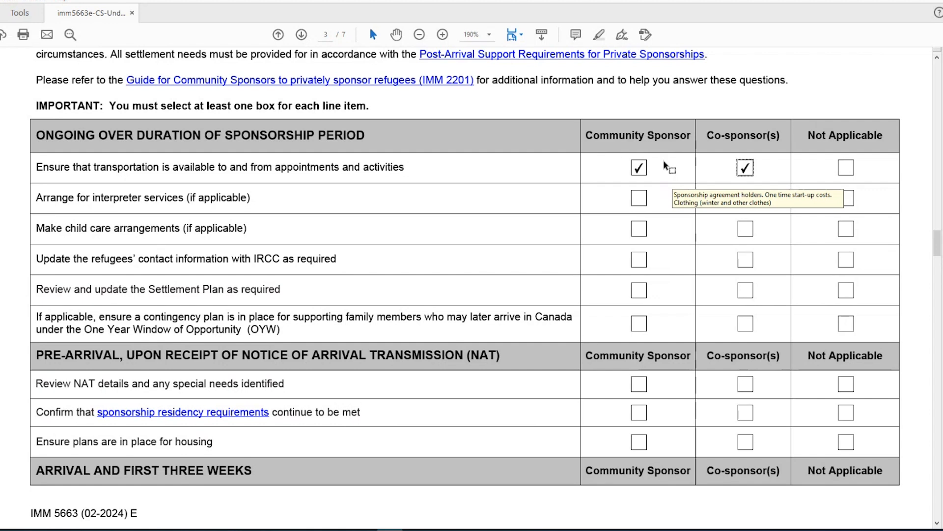
Examine the family size and minimum financial requirement amounts at the start of section H
scroll(555, 295, "down", 10)
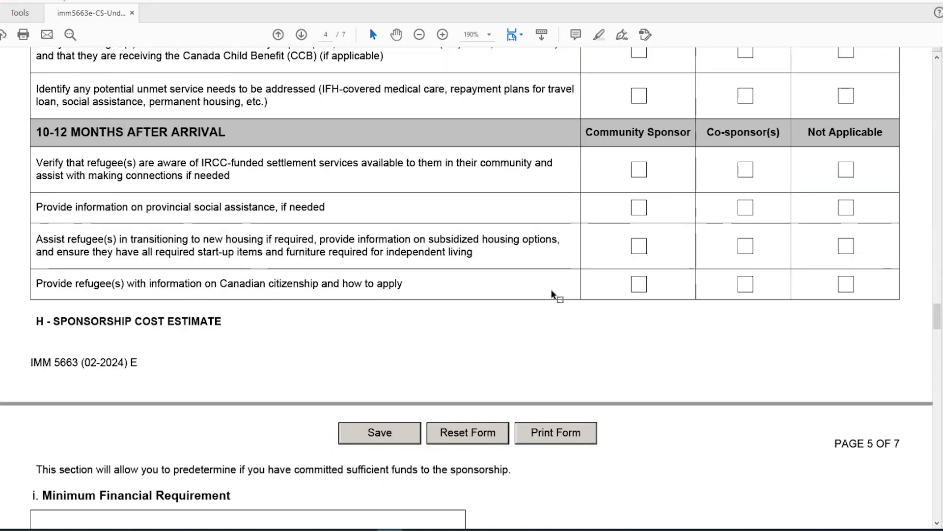
scroll(553, 295, "down", 2)
scroll(554, 294, "down", 3)
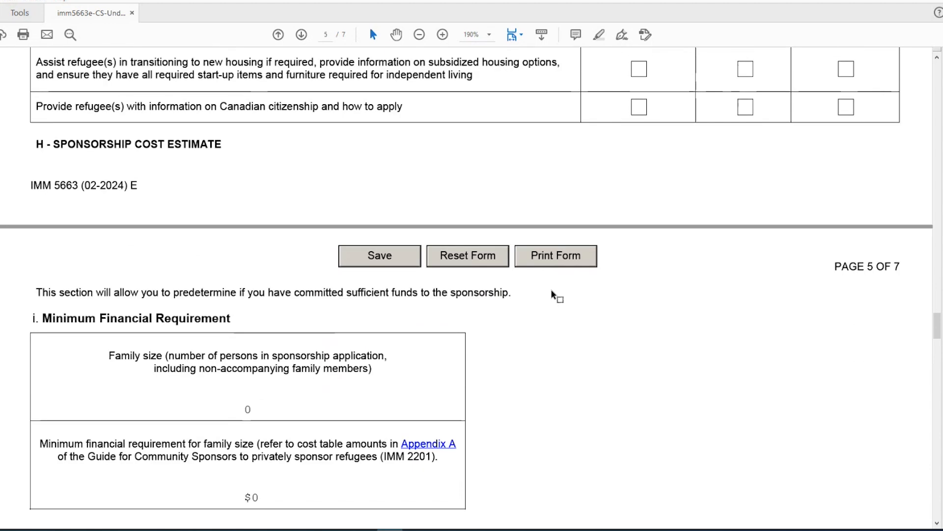
scroll(552, 295, "down", 1)
scroll(554, 295, "down", 1)
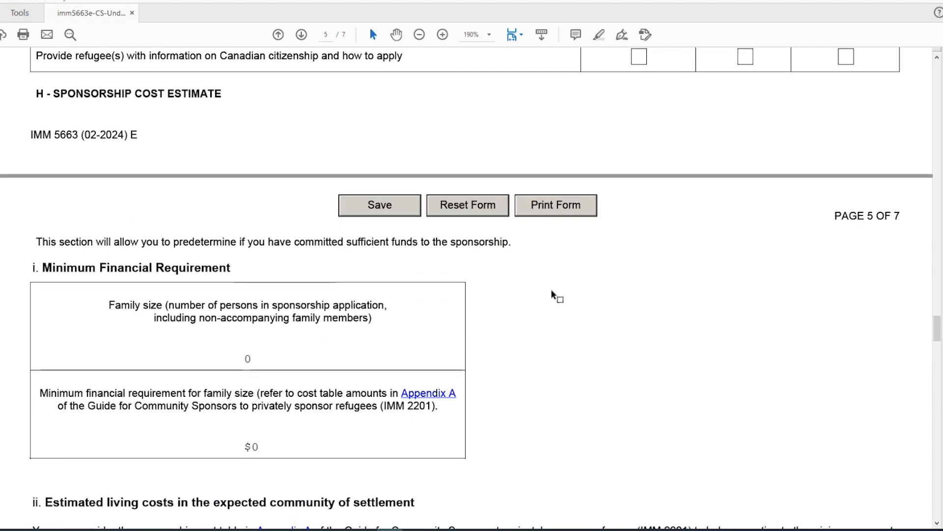
scroll(554, 295, "down", 1)
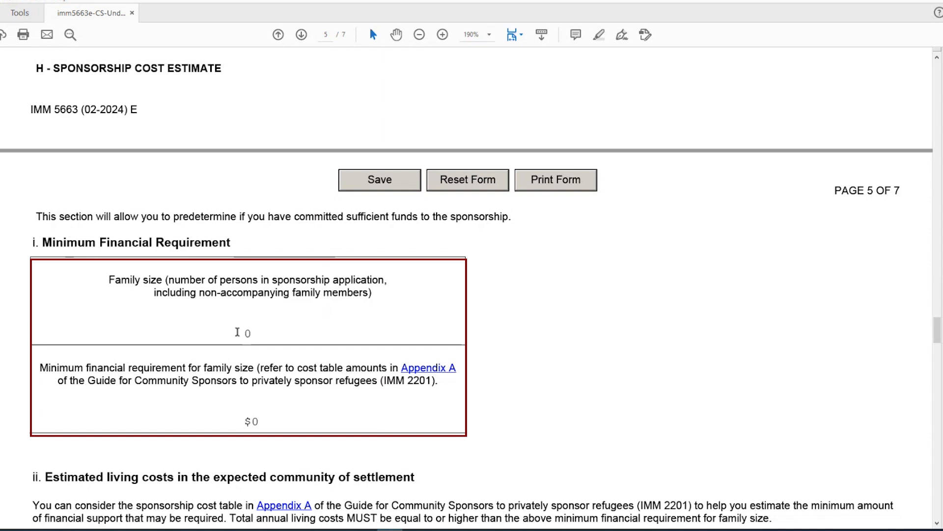
left_click_drag(237, 332, 259, 334)
left_click_drag(244, 421, 261, 422)
left_click_drag(246, 339, 251, 340)
left_click(247, 334)
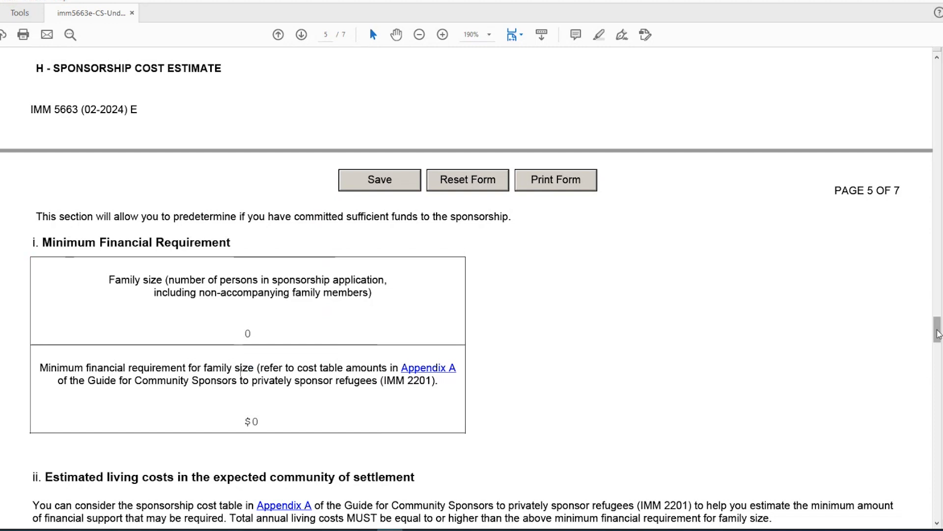
Enter "Principal applicant family name" and "Principal applicant given names" in the family member entry at the end of page 1
left_click_drag(938, 330, 902, 135)
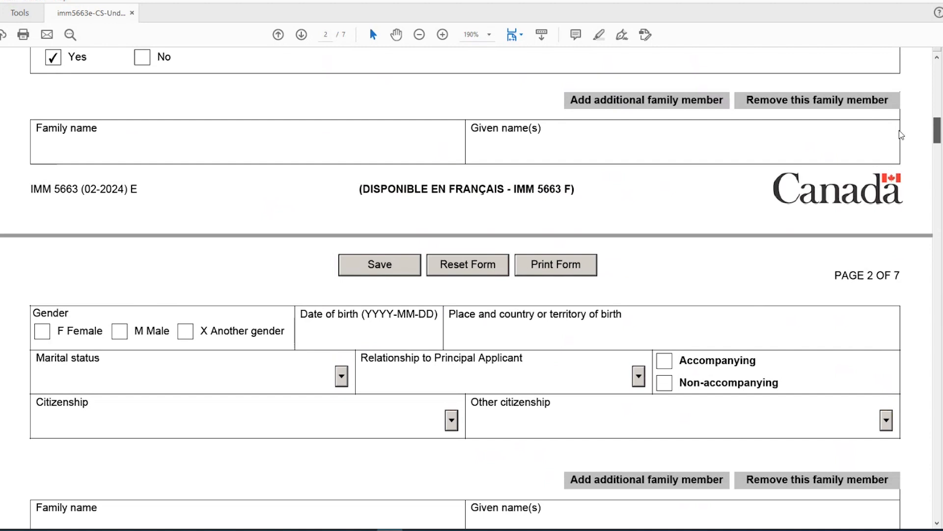
scroll(902, 135, "down", 1)
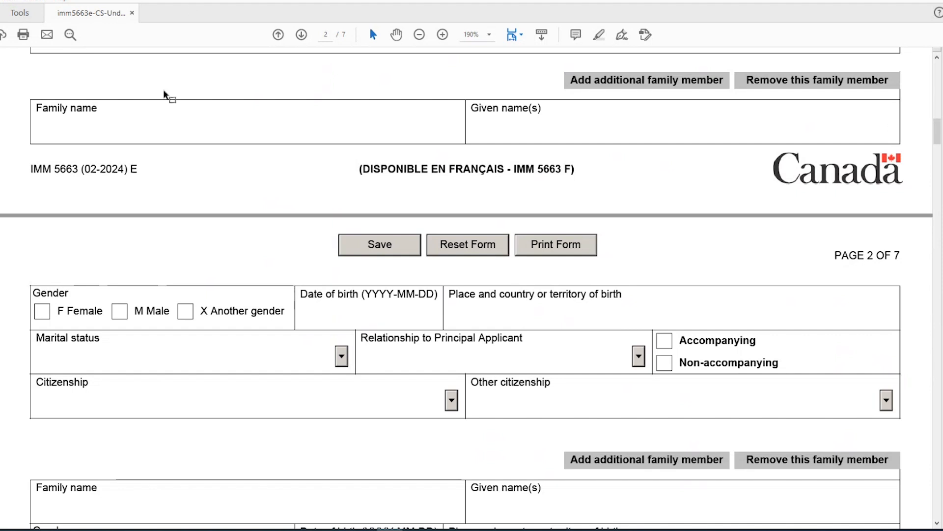
left_click(166, 130)
type("Principal applicant family name")
left_click(691, 127)
type("Principal applicant given name")
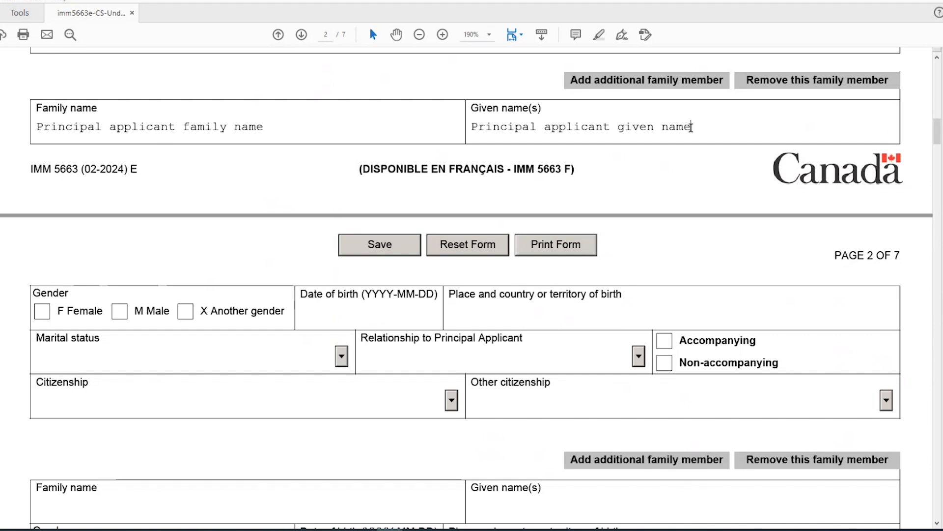
type("s")
scroll(9, 301, "down", 3)
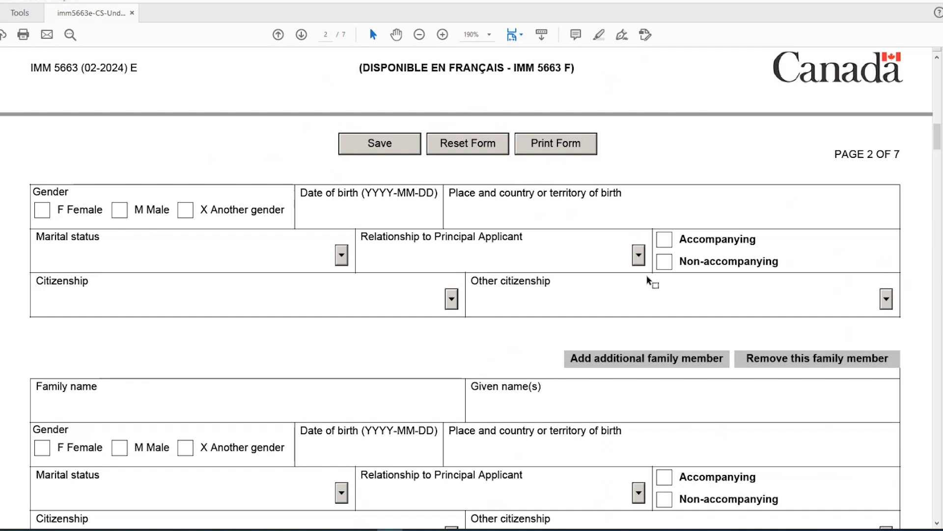
Check the minimum financial requirement in section H, and add another family member entry after the spouse's
left_click_drag(936, 147, 936, 344)
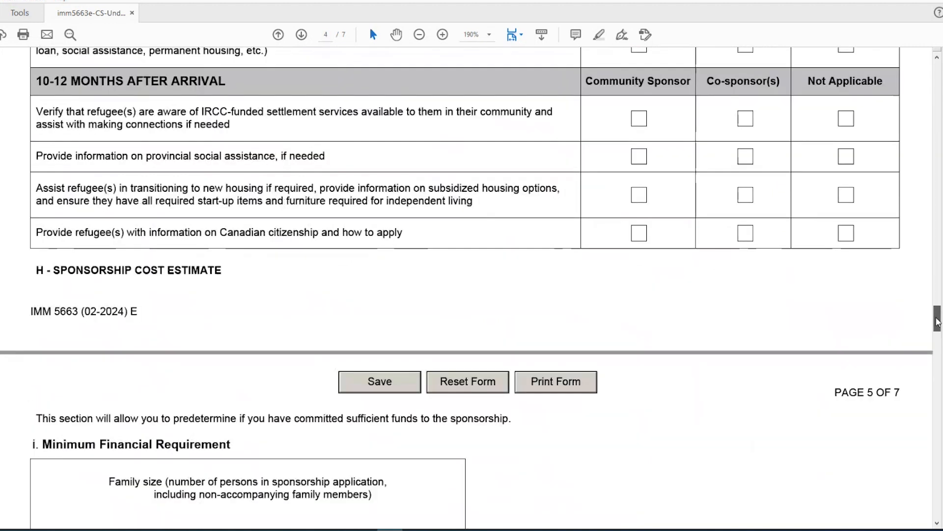
left_click_drag(938, 321, 939, 339)
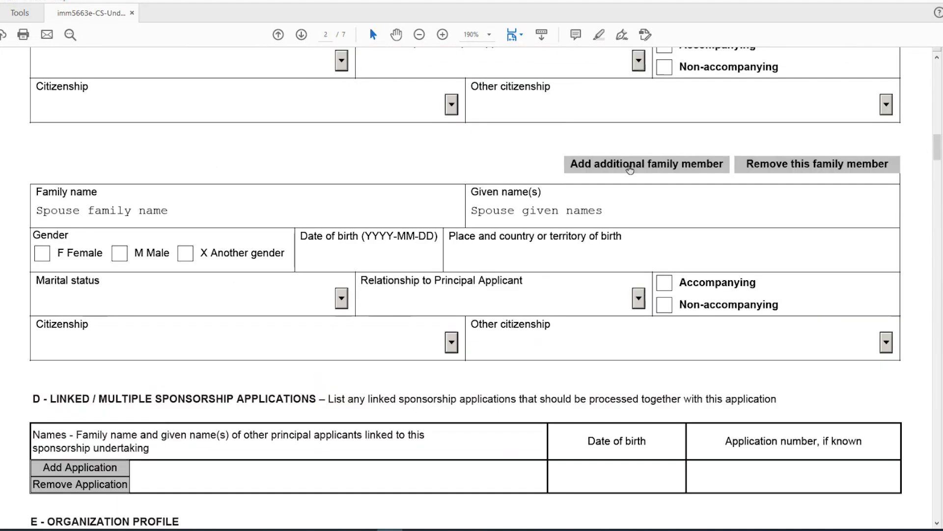
left_click(630, 169)
scroll(535, 408, "down", 1)
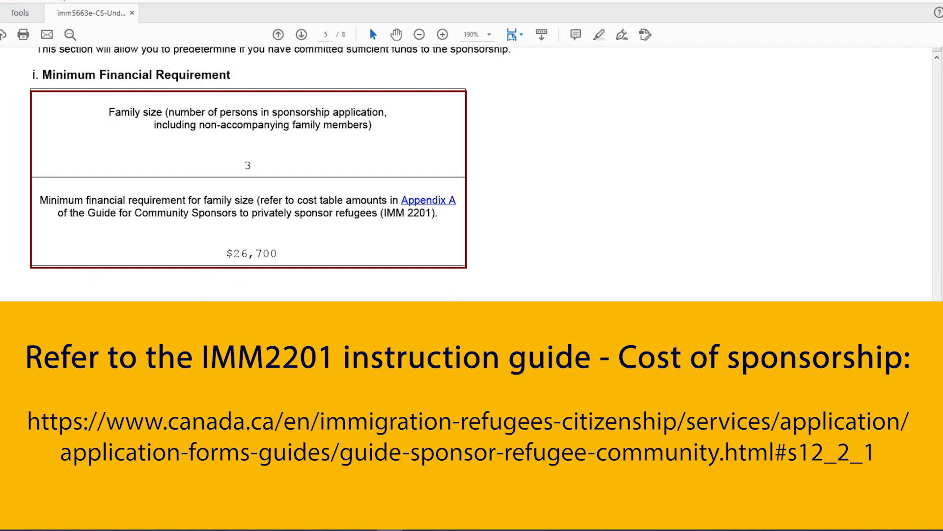
In the one-time start-up costs, enter $1,000 for household items, $10,000 for furniture and $240 for linens
scroll(939, 330, "down", 5)
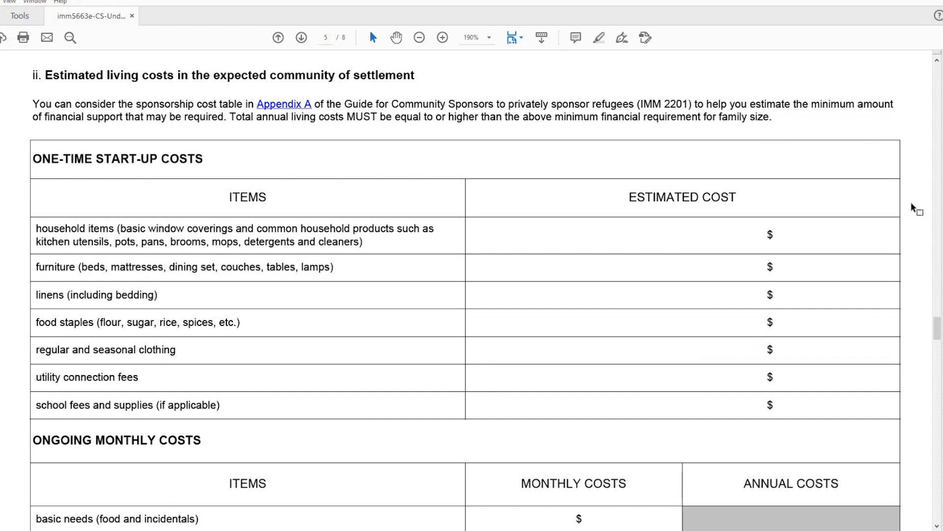
scroll(912, 202, "down", 1)
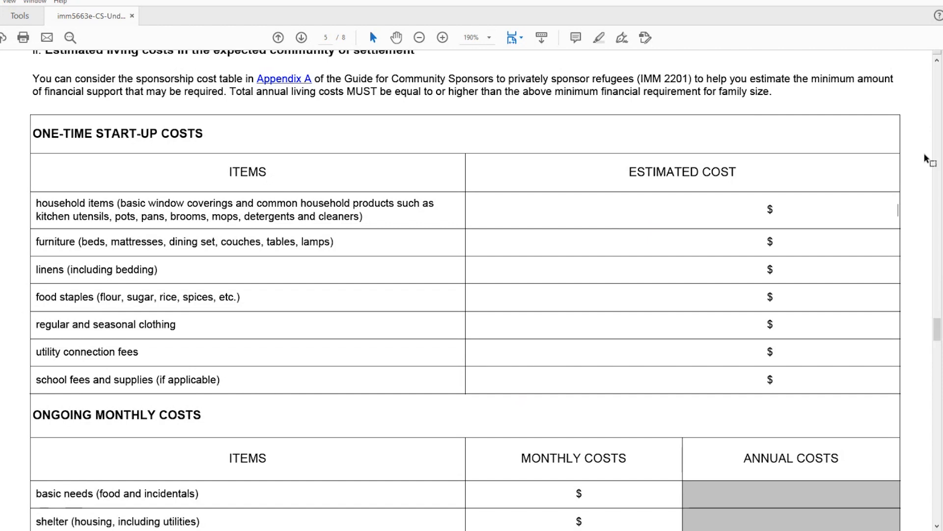
type("1000")
left_click(872, 247)
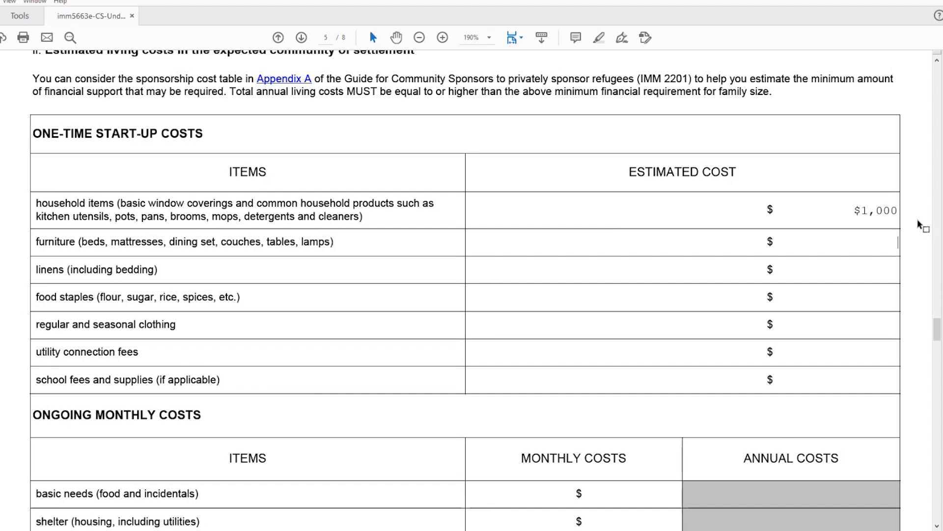
type("10000")
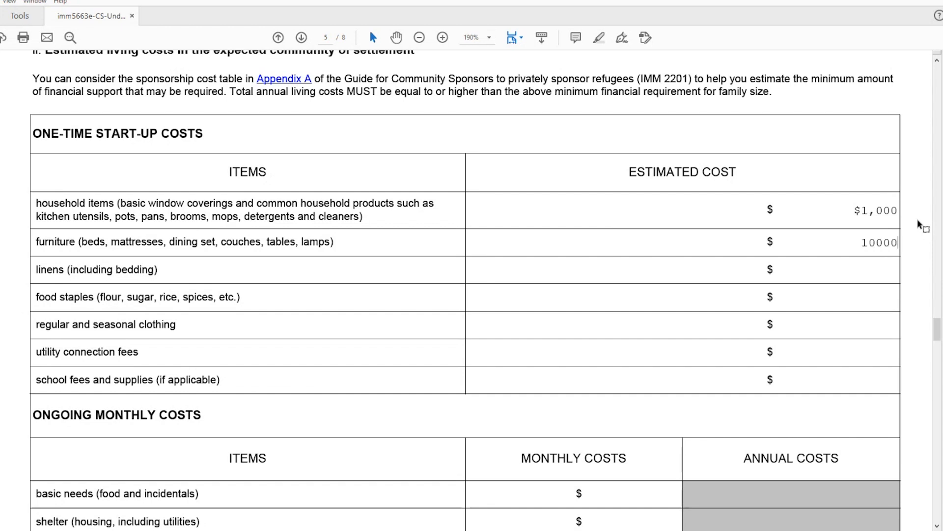
left_click(875, 269)
type("240")
Enter one-time costs of $300 for food staples, $2,500 for clothing, $250 for utility connection fees and $300 for school fees and supplies
left_click(842, 297)
type("3000")
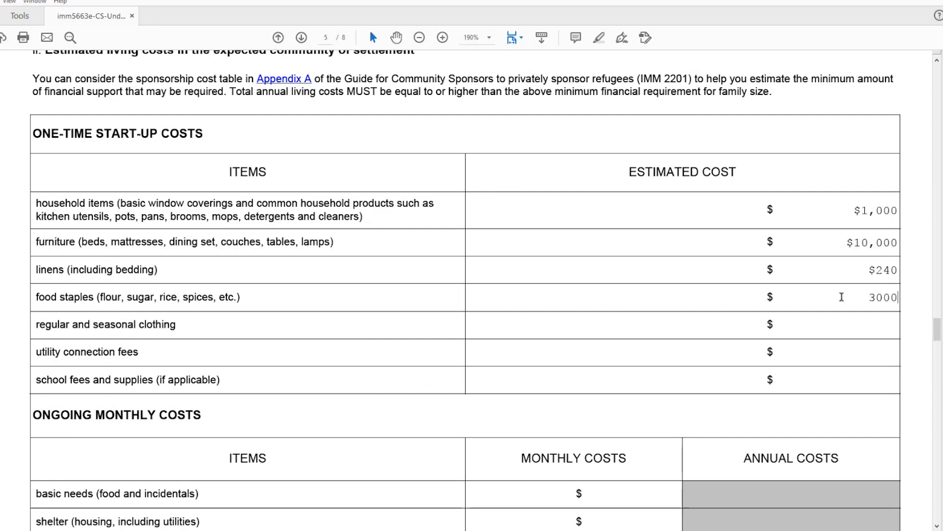
left_click(862, 327)
type("2500")
left_click(828, 355)
type("250")
left_click(833, 382)
type("300")
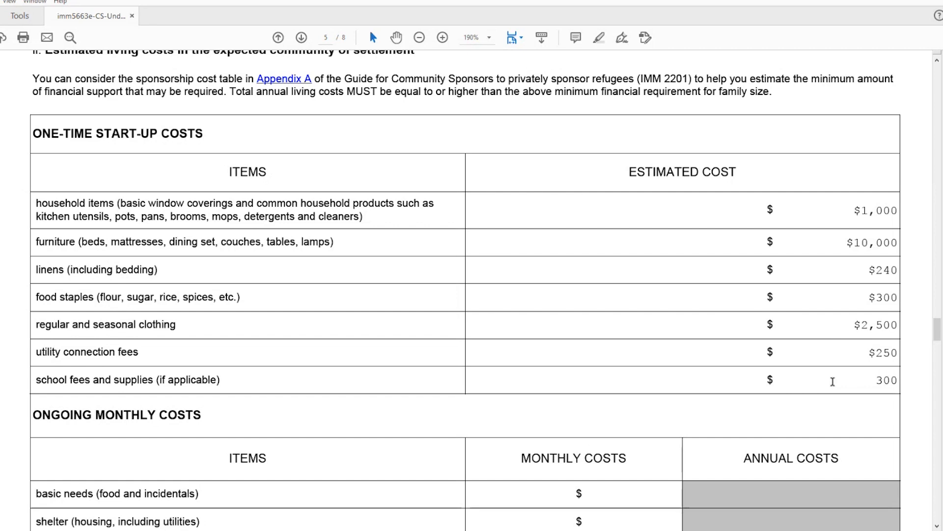
left_click(827, 416)
Enter monthly costs of $500 for basic needs, $3,000 for shelter, $380 for public transportation passes and $150 for the communication allowance
scroll(827, 418, "down", 6)
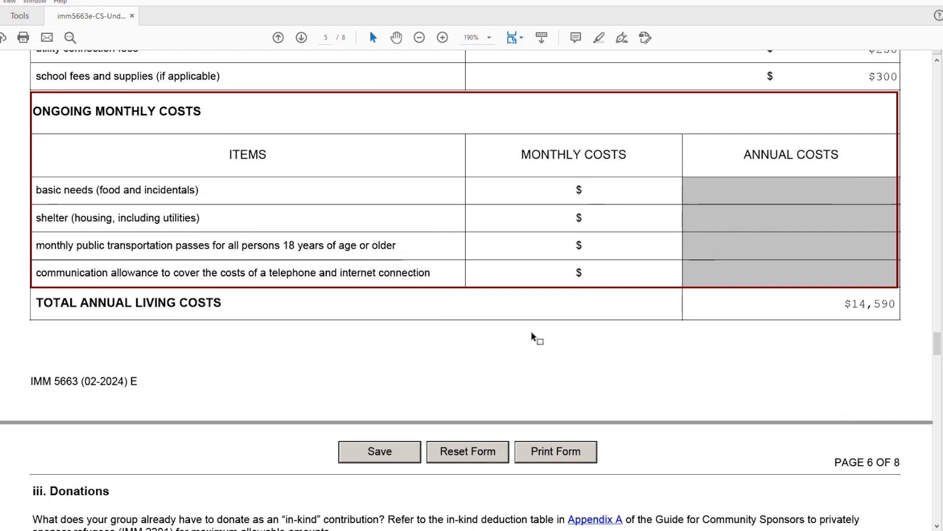
left_click(613, 192)
type("500")
left_click(629, 219)
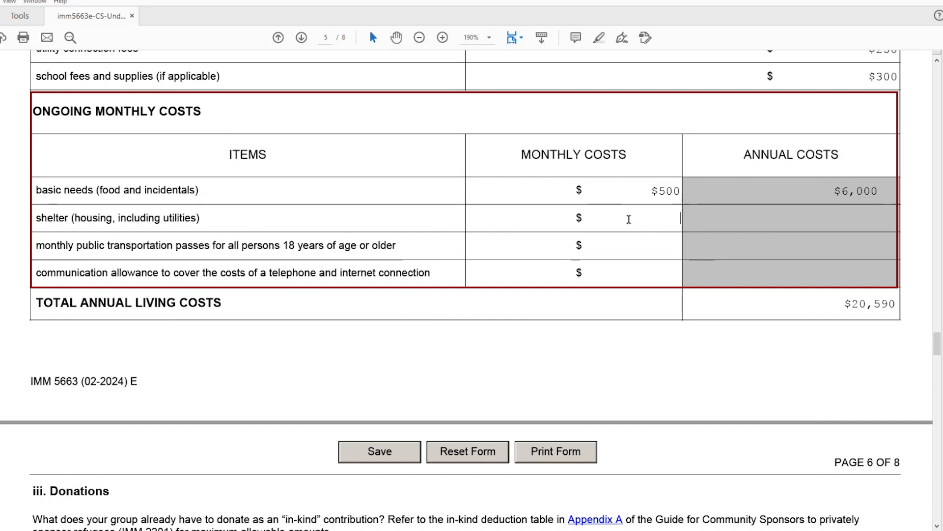
type("3000")
left_click(635, 251)
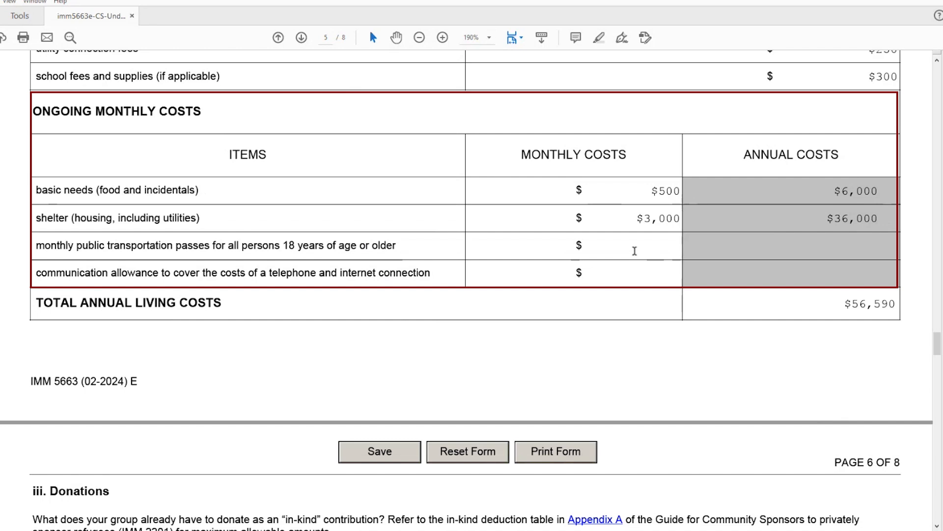
type("380")
key("Tab")
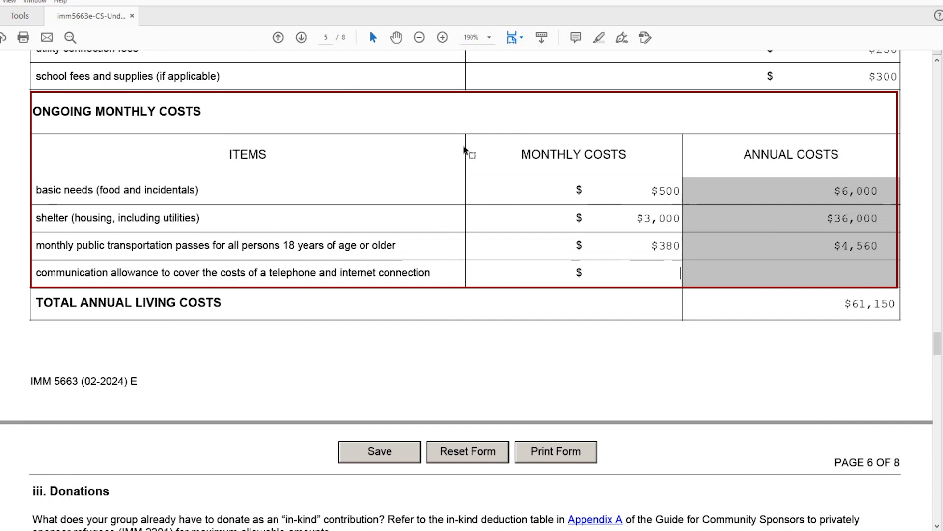
type("150")
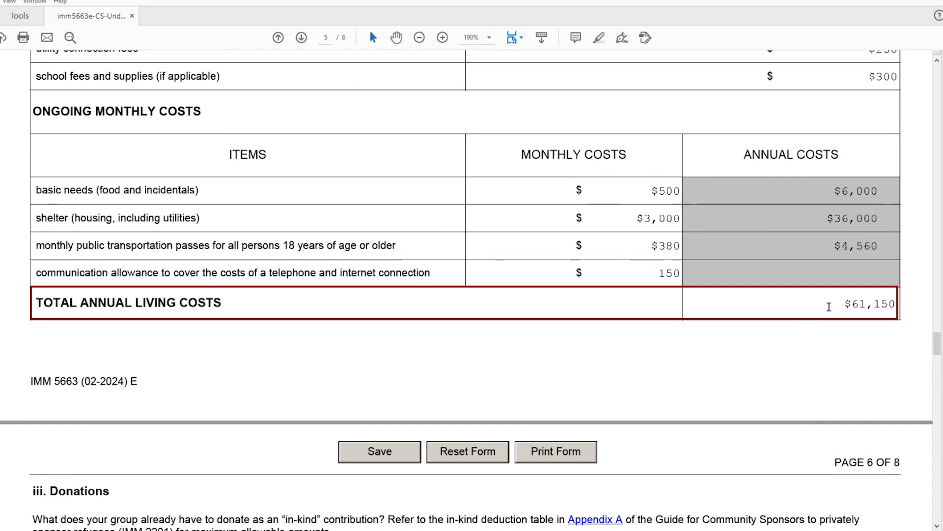
left_click_drag(830, 306, 900, 304)
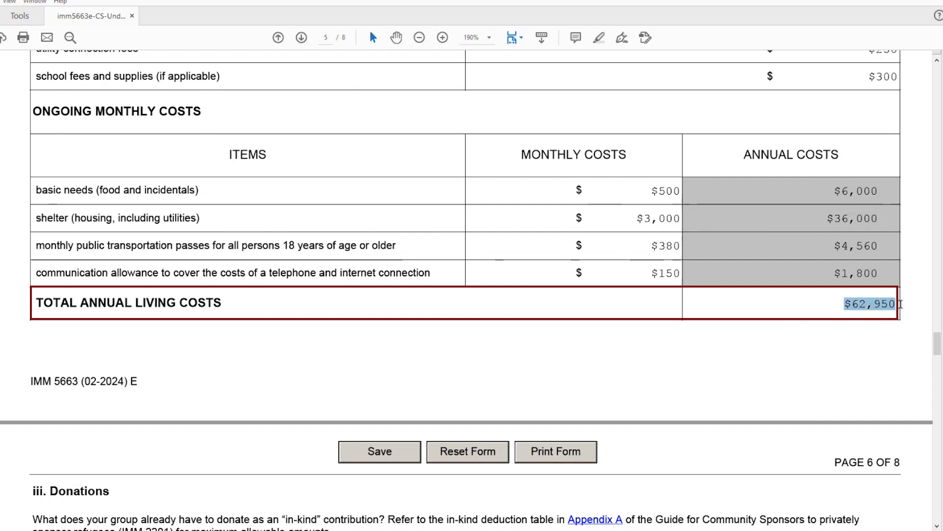
left_click(821, 347)
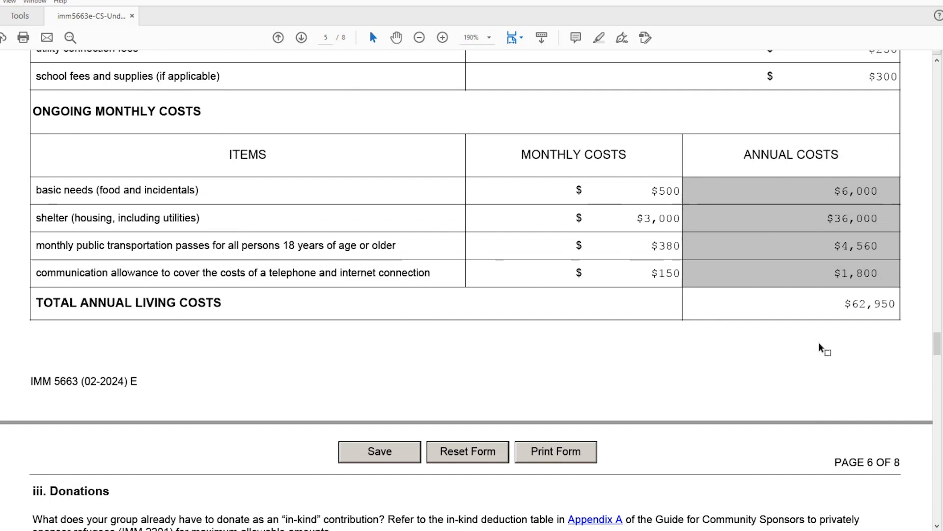
Open the Appendix A guide referenced in the Donations section and go to its Sponsorship Cost table
scroll(820, 347, "down", 6)
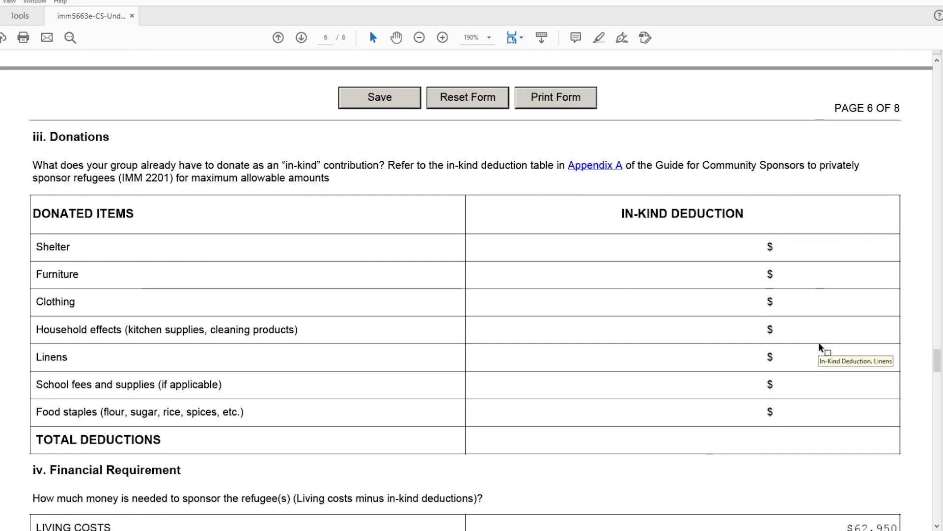
left_click(875, 280)
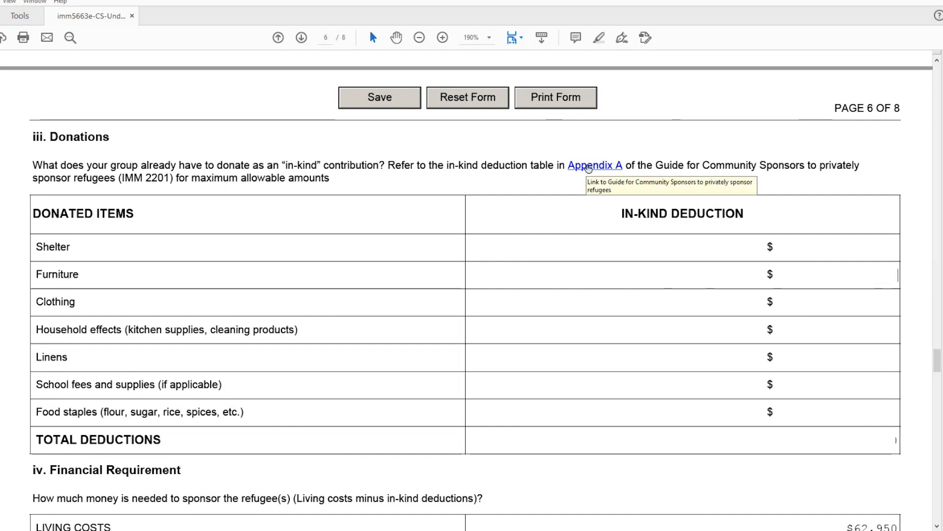
left_click(589, 168)
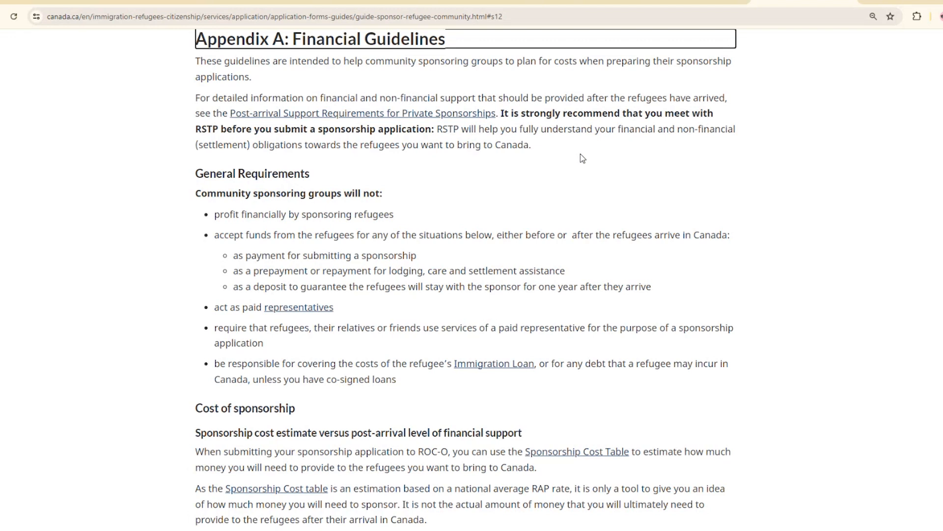
scroll(582, 158, "down", 5)
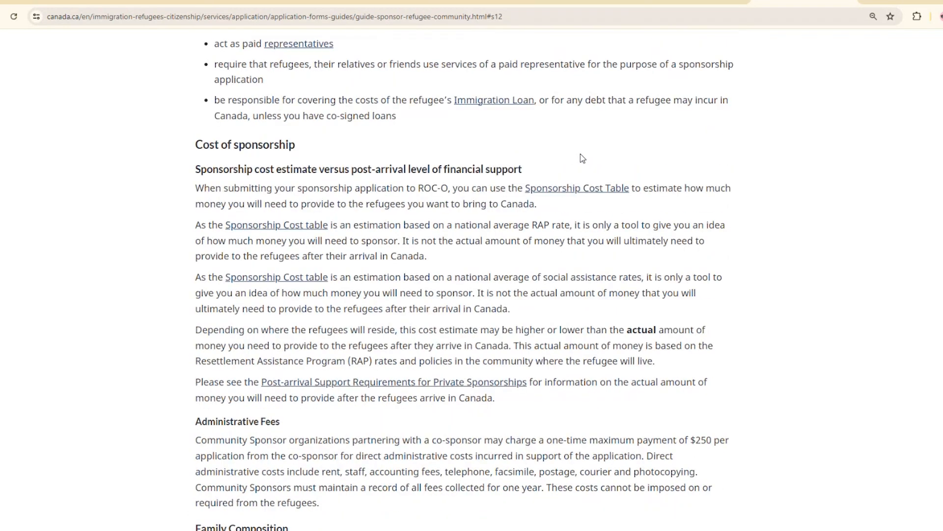
scroll(583, 158, "down", 2)
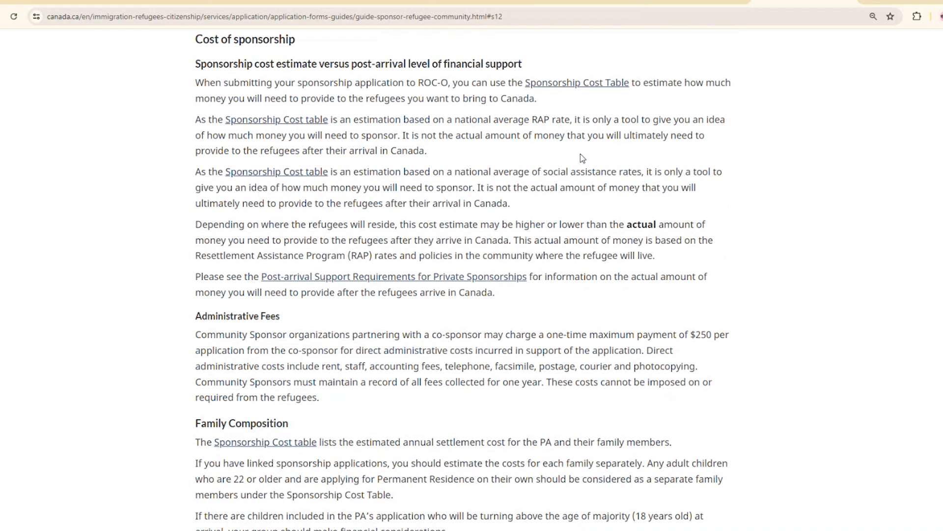
left_click(275, 172)
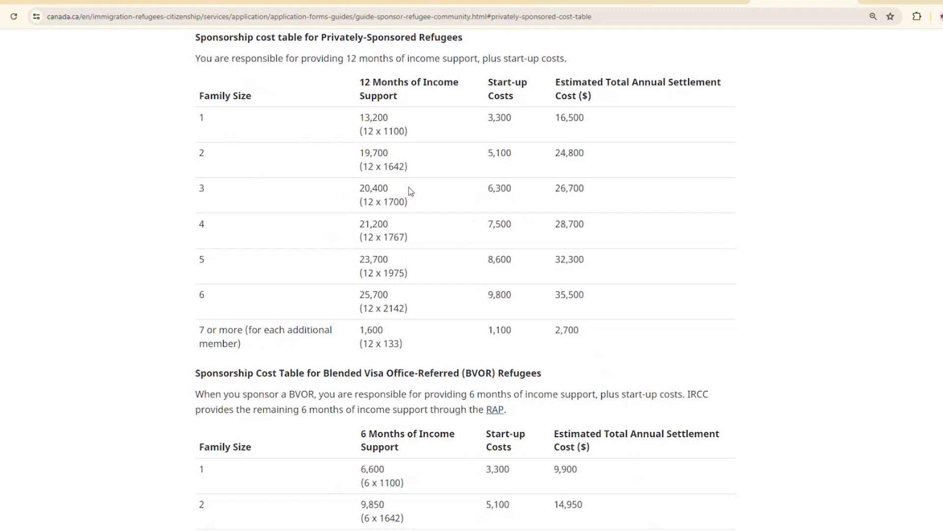
Read the guide's BVOR cost table, the start-up and monthly cost lists, and the rules on in-kind deductions
scroll(410, 190, "down", 4)
scroll(410, 186, "down", 2)
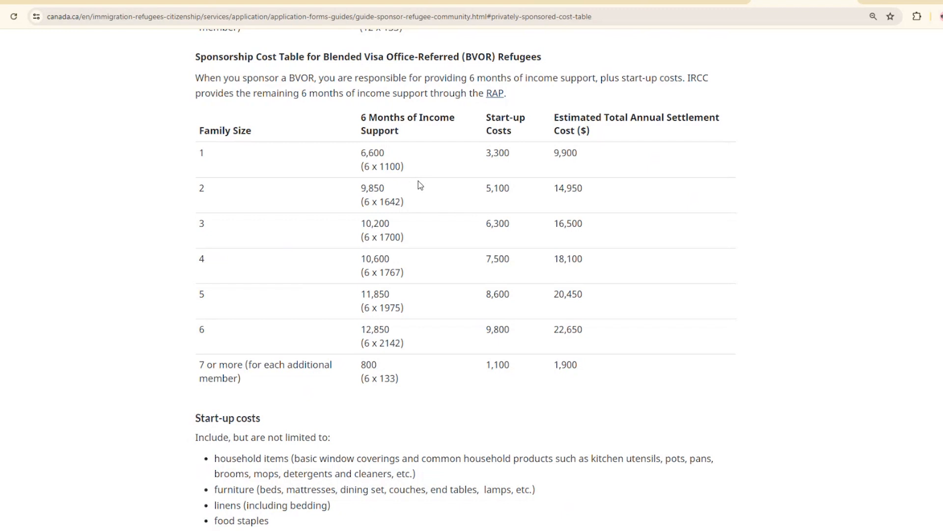
scroll(420, 185, "down", 5)
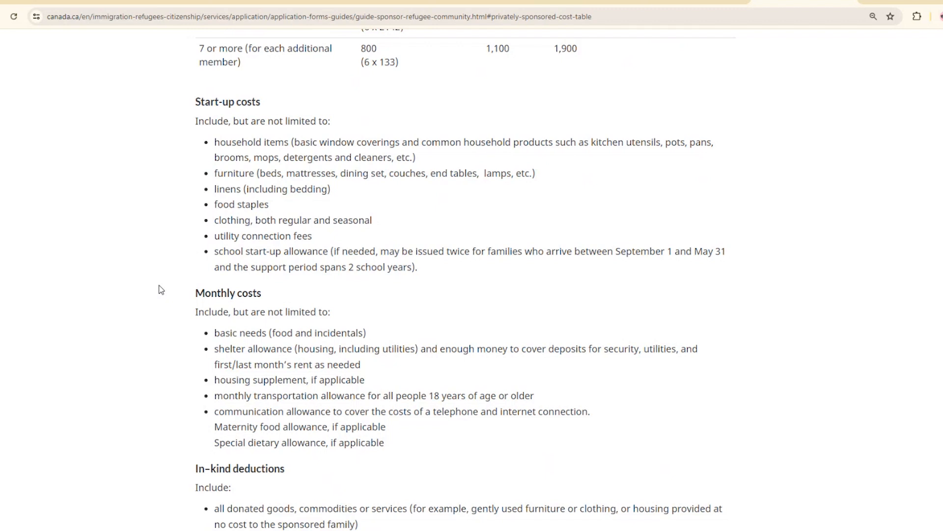
scroll(161, 290, "down", 1)
scroll(161, 290, "down", 3)
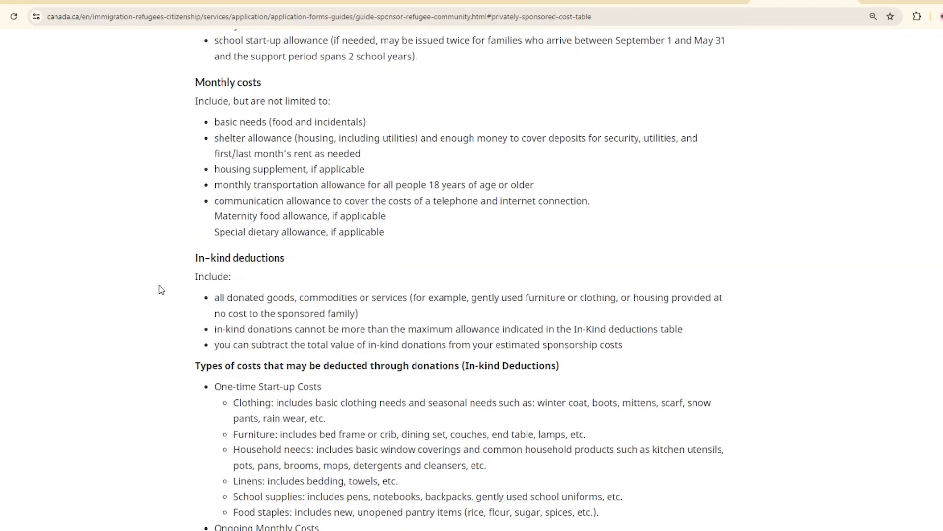
scroll(161, 289, "down", 3)
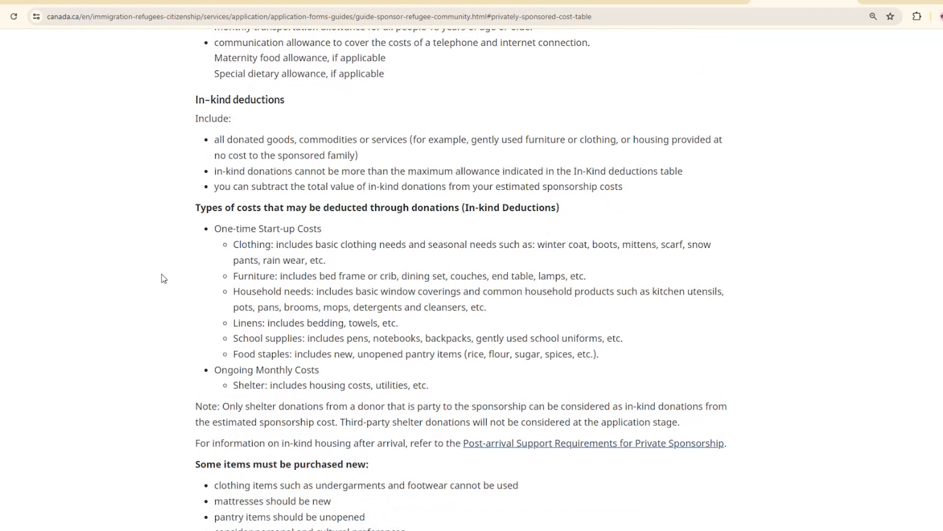
scroll(164, 279, "down", 2)
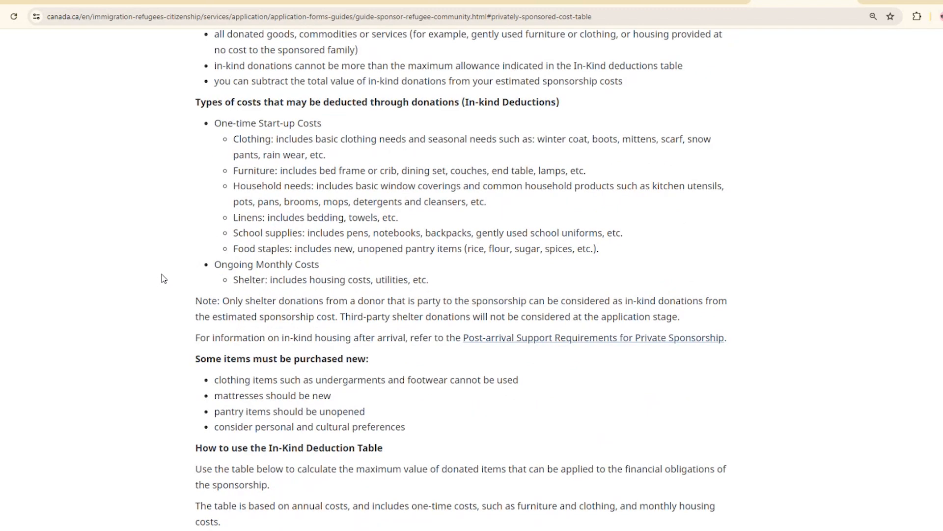
scroll(164, 278, "down", 2)
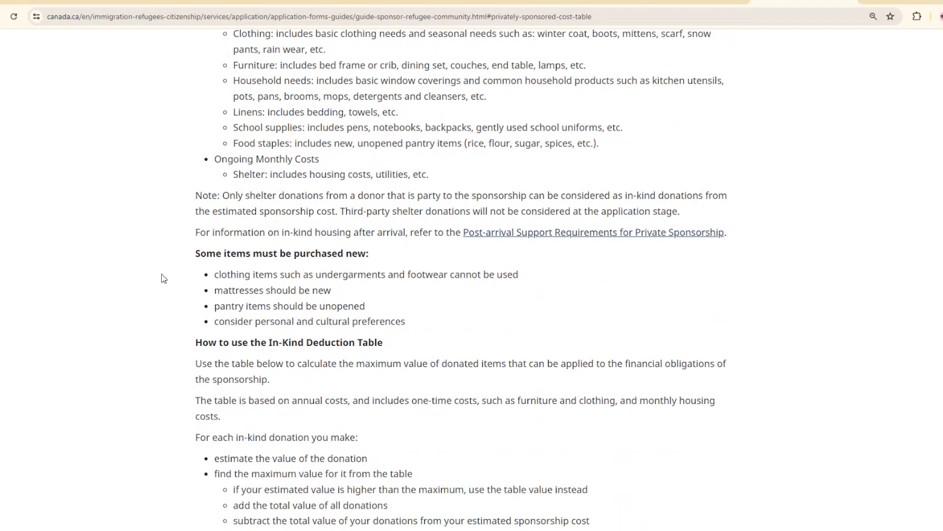
Examine the in-kind deduction examples and the maximum amounts for a privately sponsored family of three, starting with clothing
scroll(164, 279, "down", 3)
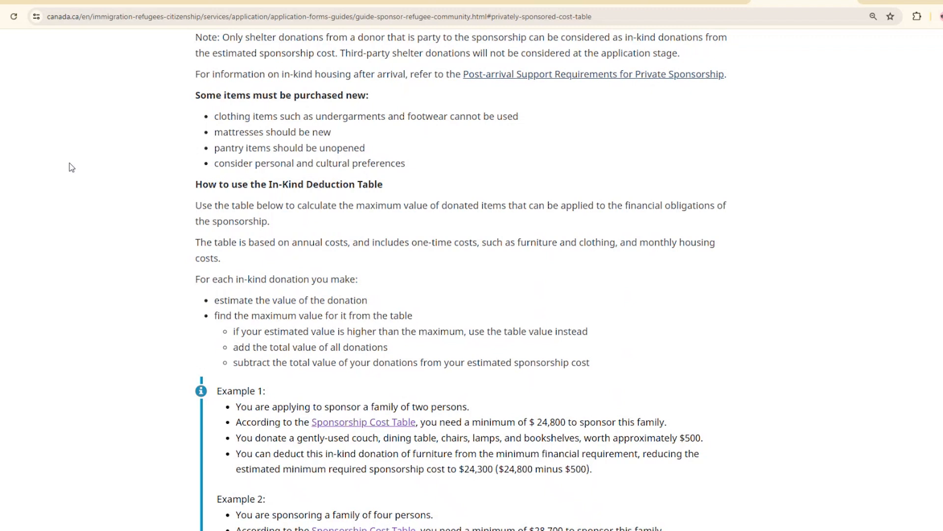
scroll(66, 163, "down", 2)
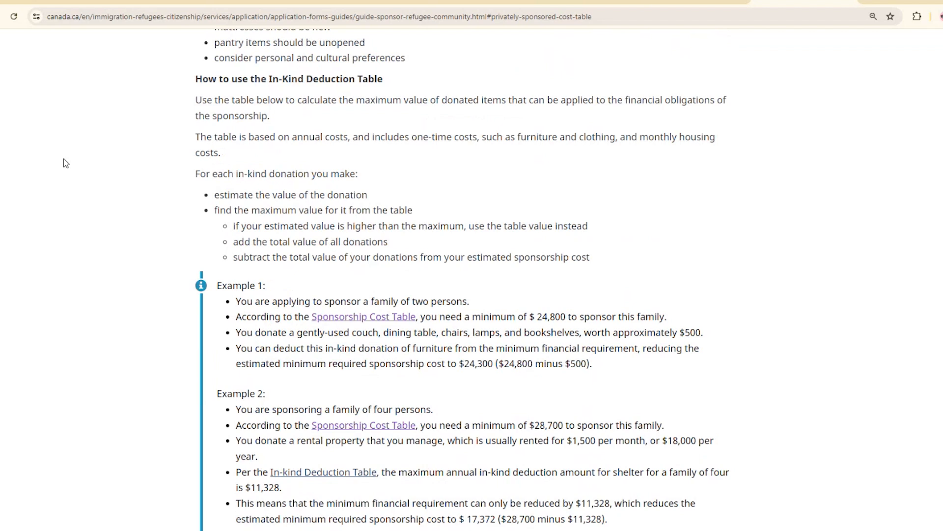
scroll(66, 163, "down", 1)
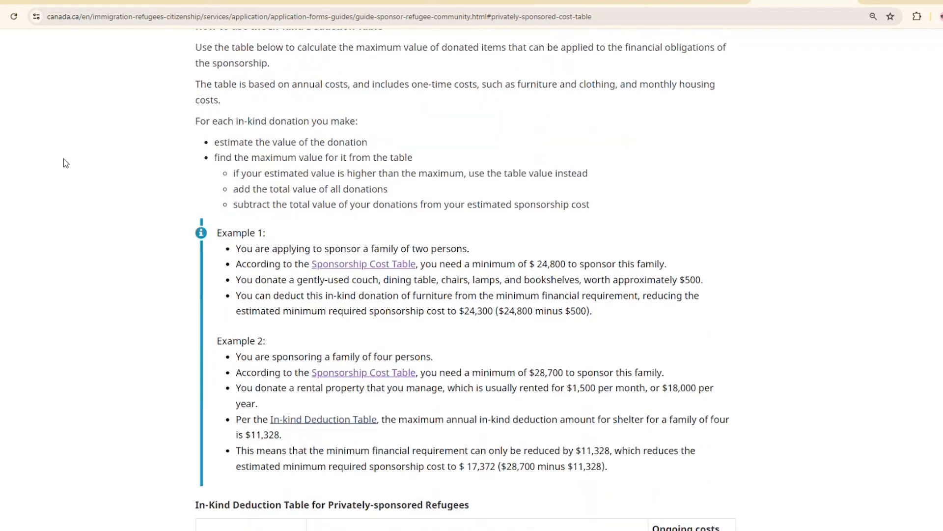
scroll(65, 163, "down", 6)
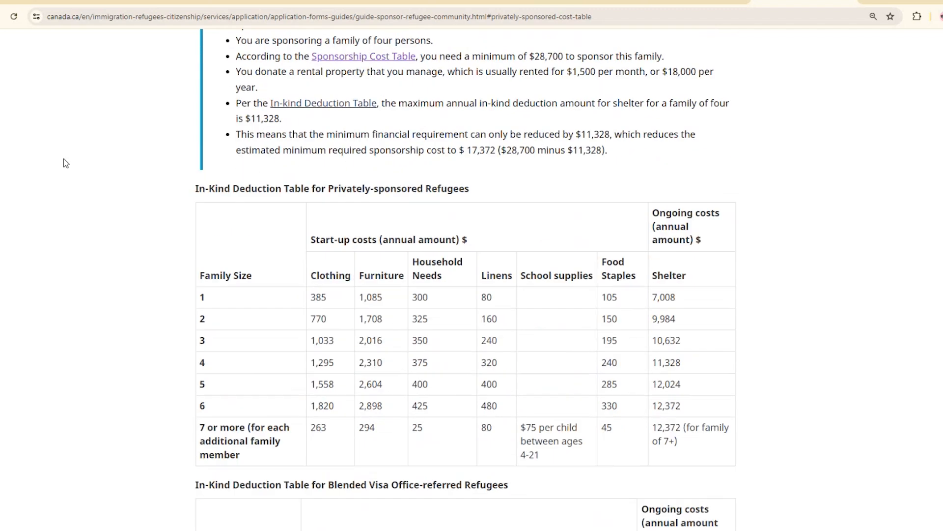
scroll(65, 163, "down", 2)
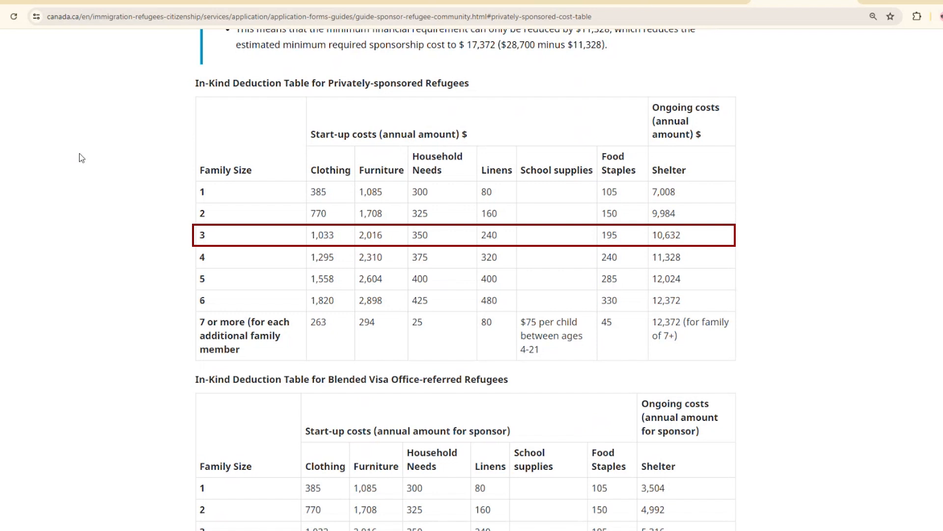
left_click_drag(311, 235, 336, 236)
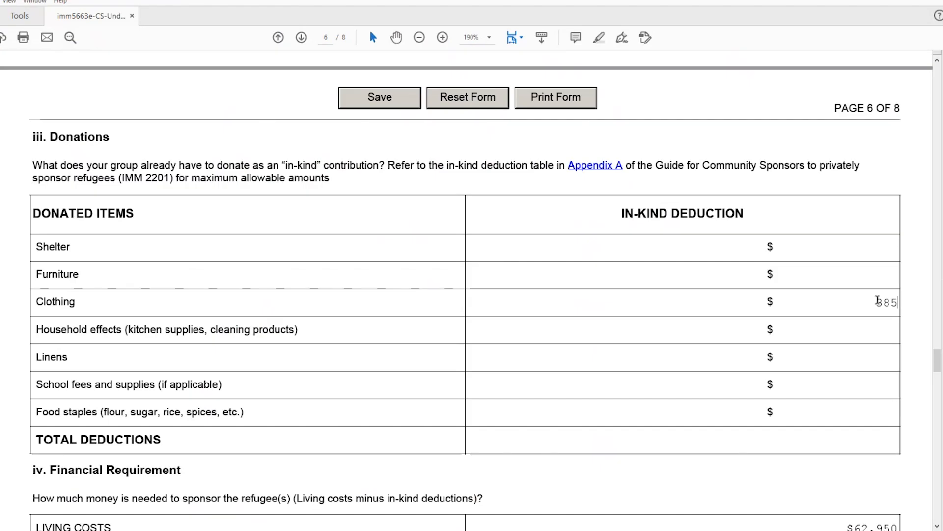
Enter in-kind deductions of $1,033 for clothing, $2,016 for furniture and $350 for household effects
left_click_drag(877, 303, 903, 303)
type("1033")
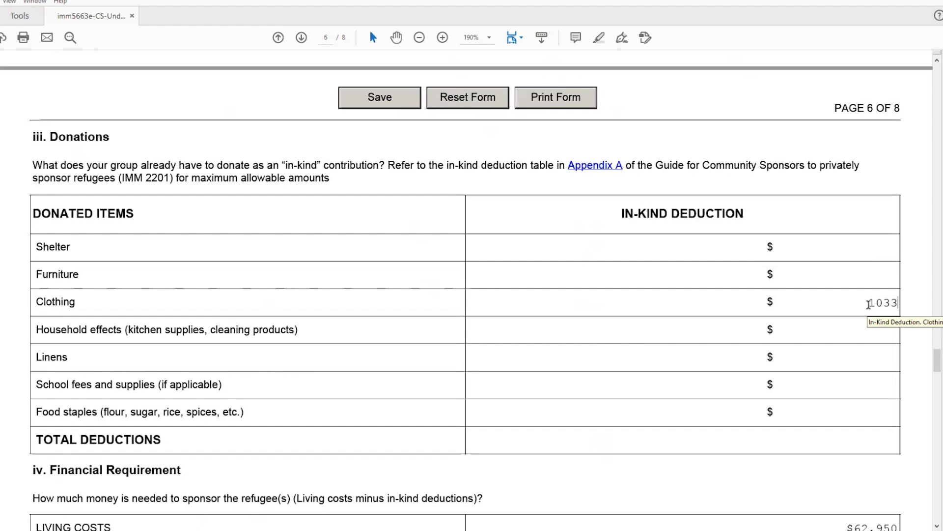
left_click_drag(869, 304, 898, 306)
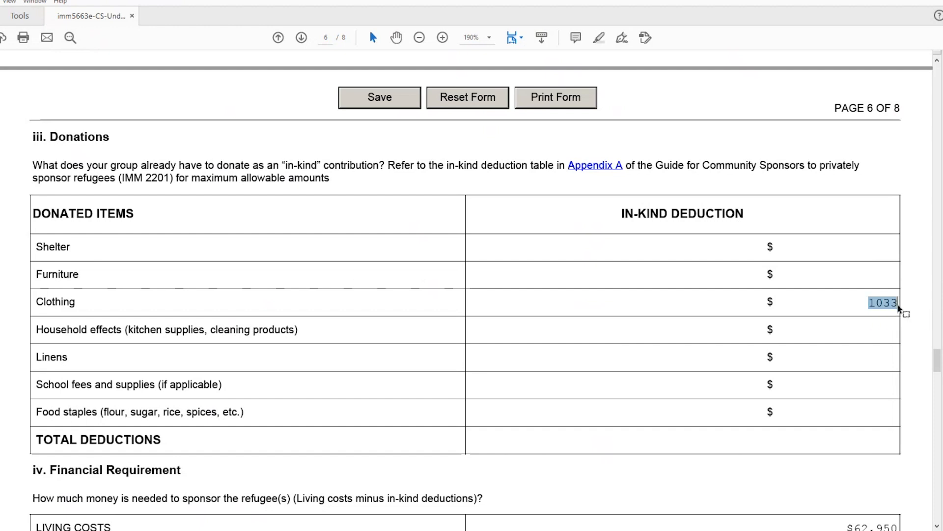
type("300")
key("Escape")
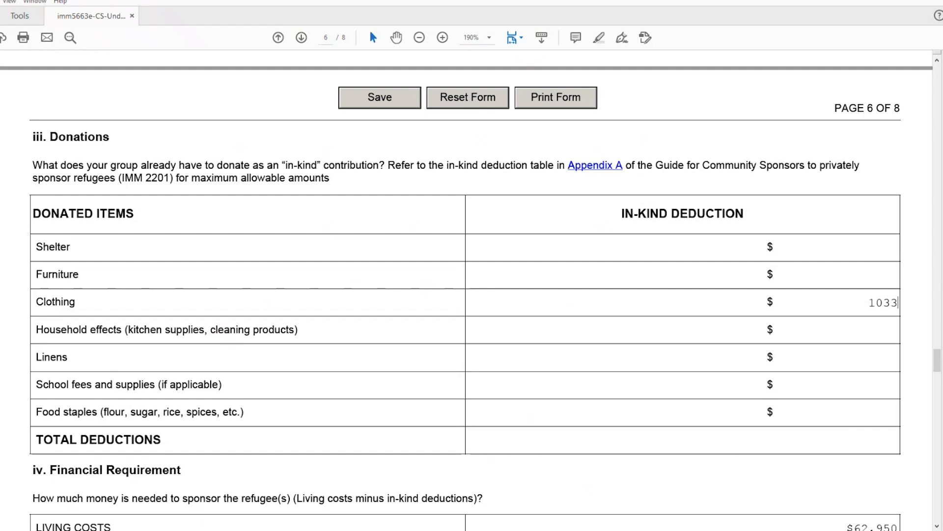
left_click(849, 275)
type("2016")
left_click(828, 333)
type("350")
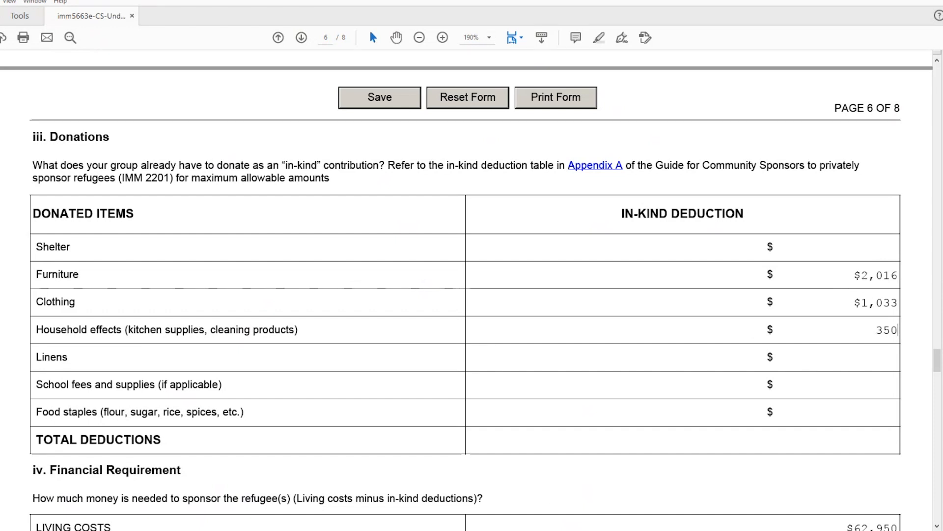
Enter in-kind deductions of $240 for linens, $150 for school fees and supplies, $195 for food staples and $10,632 for shelter
left_click(886, 357)
type("210")
left_click(841, 389)
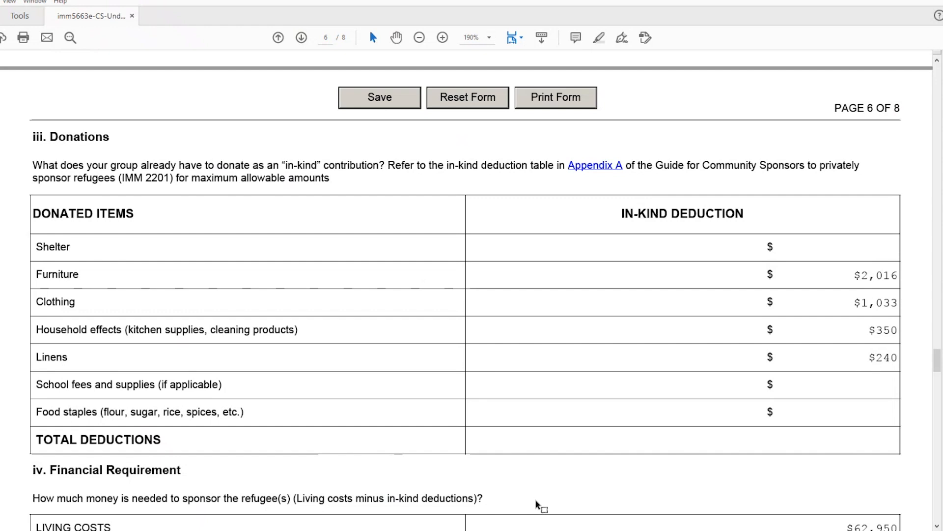
type("150")
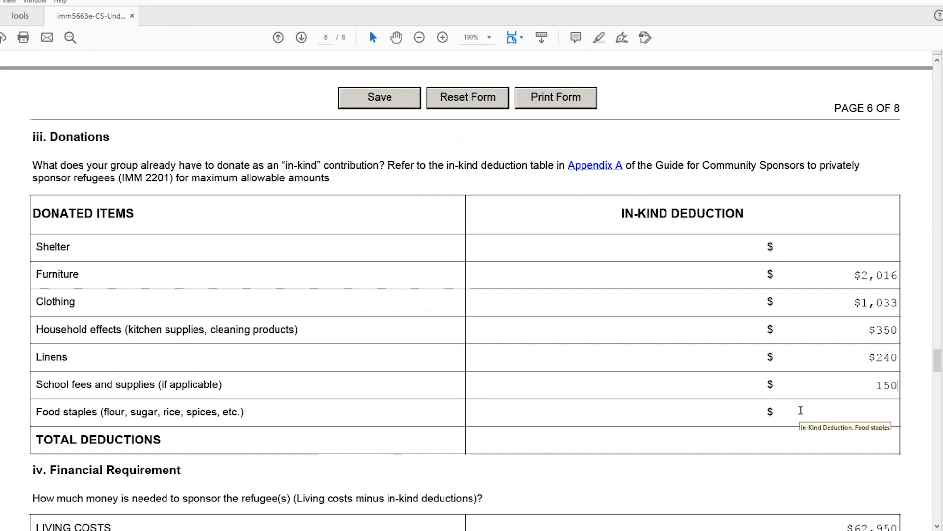
left_click(801, 410)
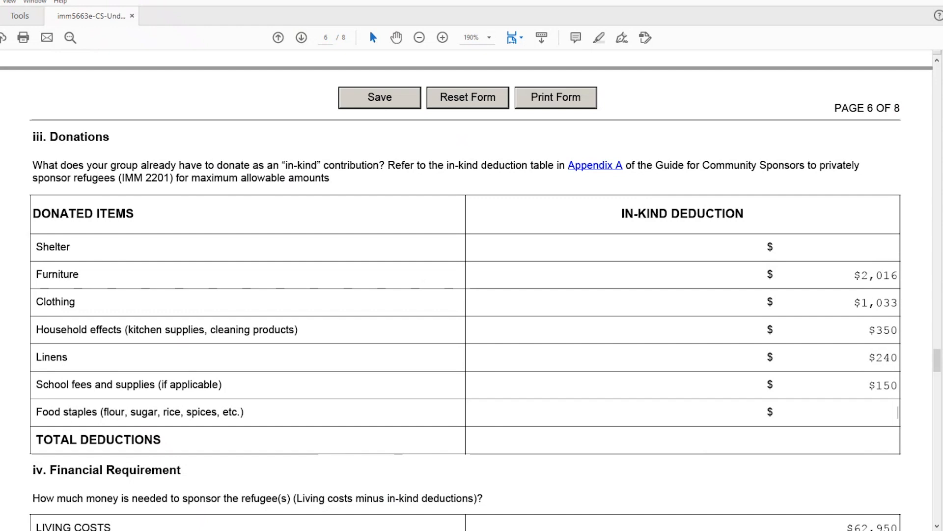
type("195")
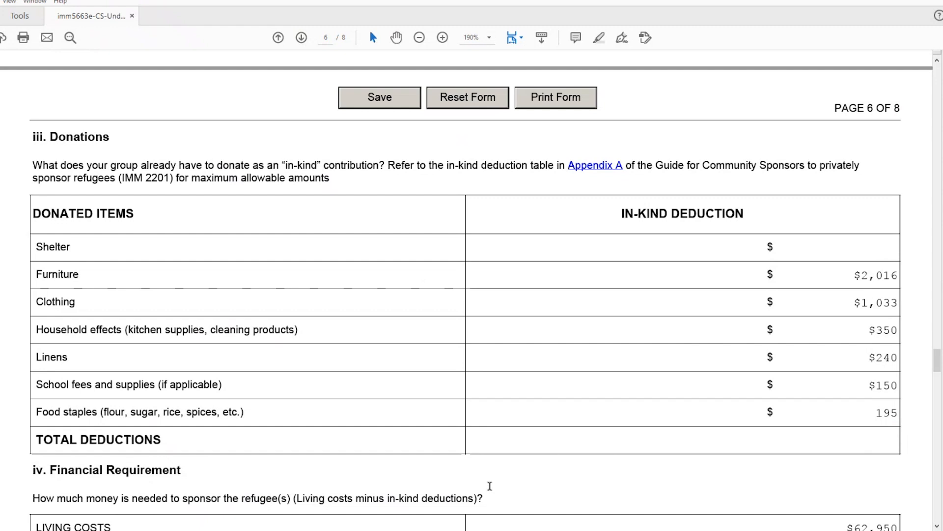
left_click(490, 486)
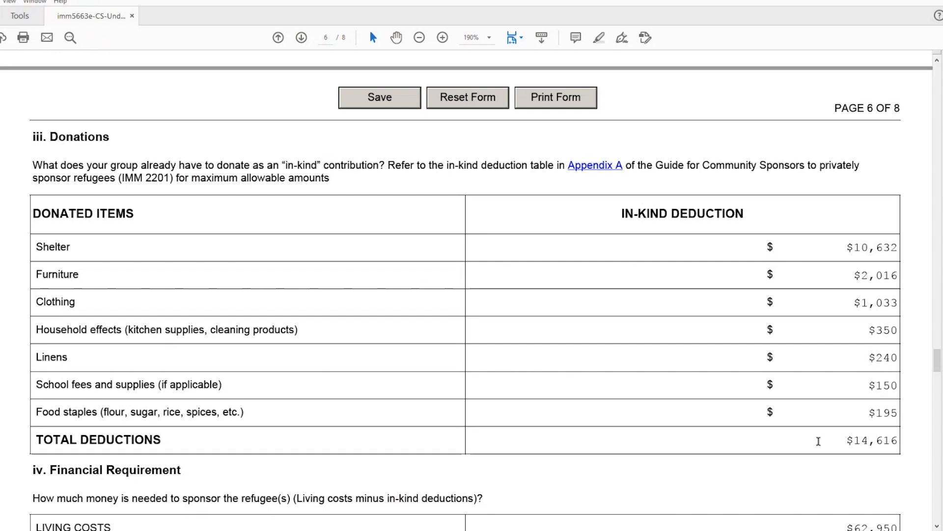
Review the living costs, in-kind deductions and financial requirement to sponsor in the Financial Requirement section
scroll(818, 440, "down", 4)
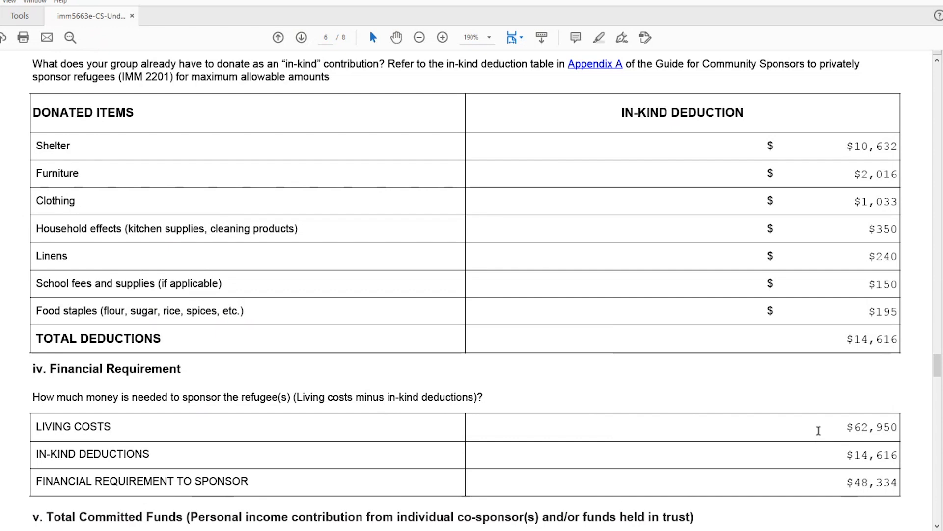
scroll(602, 397, "down", 1)
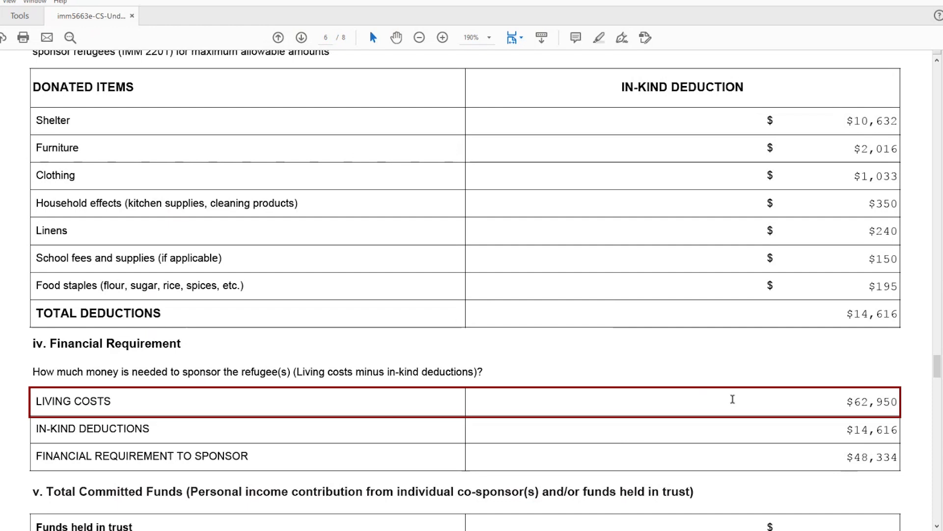
left_click(819, 400)
left_click_drag(829, 401, 899, 402)
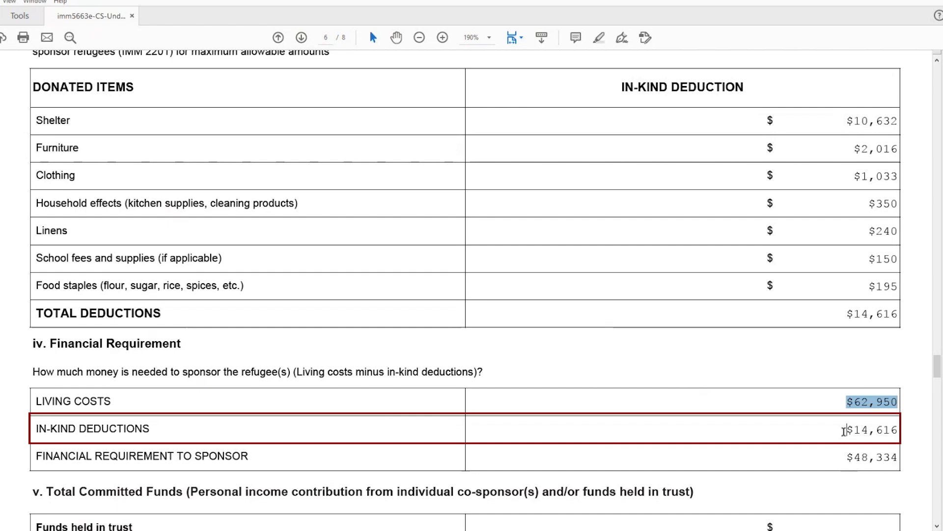
left_click_drag(845, 431, 915, 437)
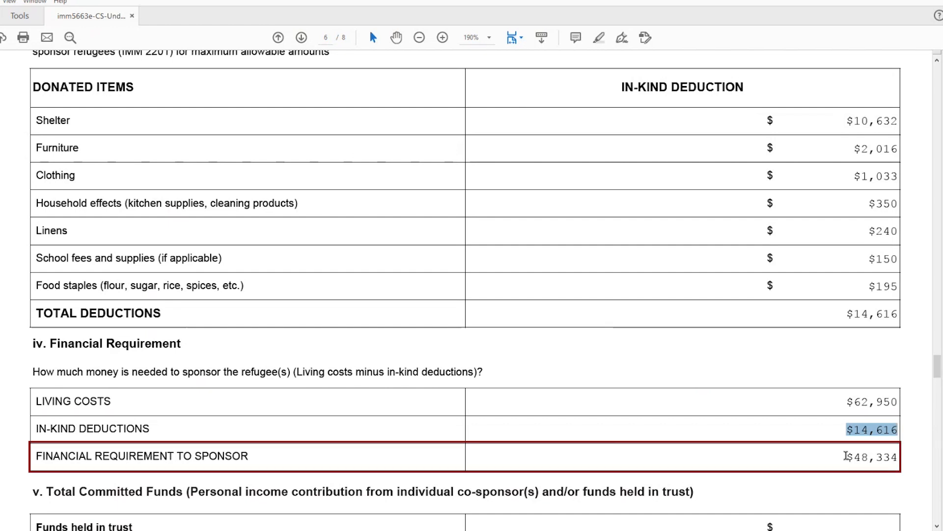
left_click_drag(845, 457, 899, 457)
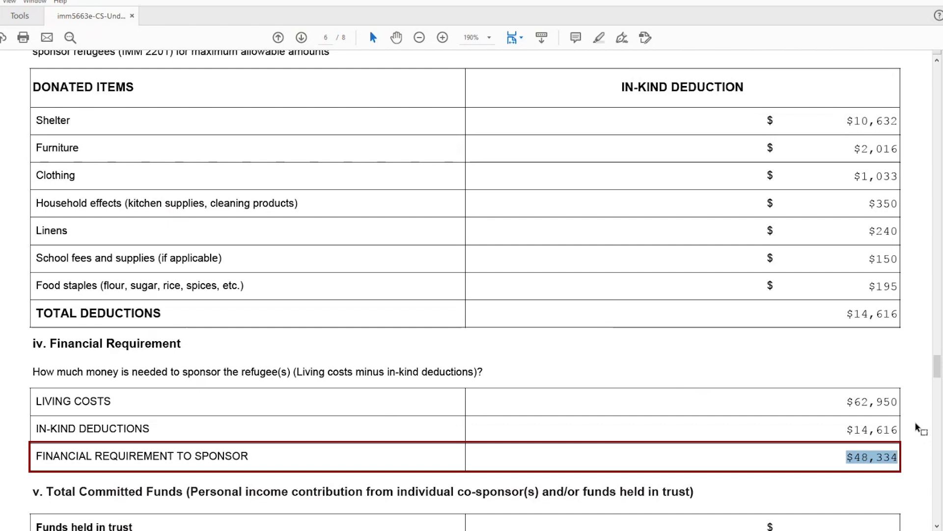
Enter $30,000 as funds held in trust and $20,000 as Individual Co-sponsor 1's personal income contribution under Total Committed Funds
scroll(916, 427, "down", 8)
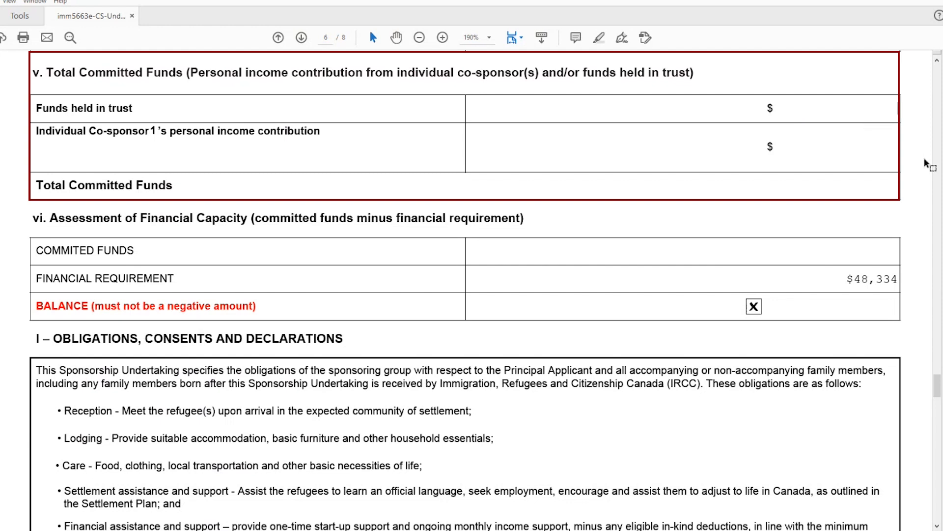
type("30000")
left_click(837, 152)
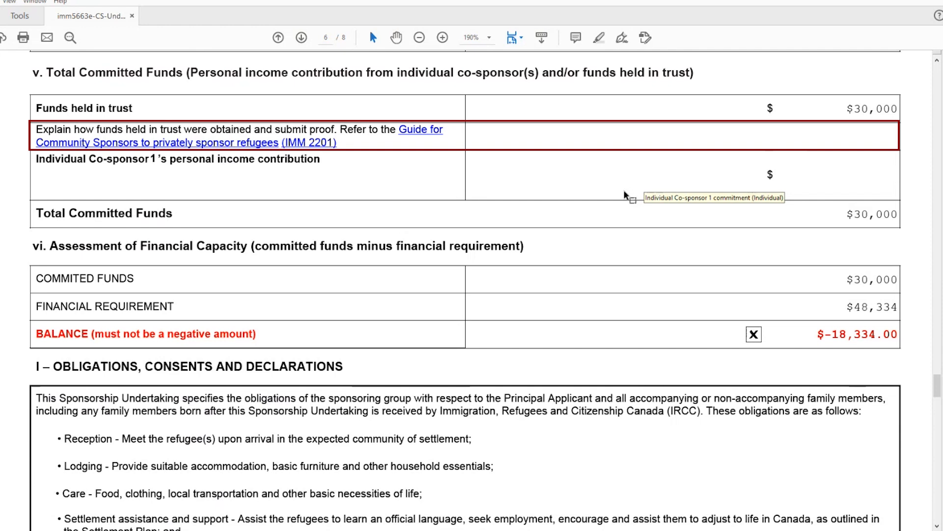
left_click(624, 139)
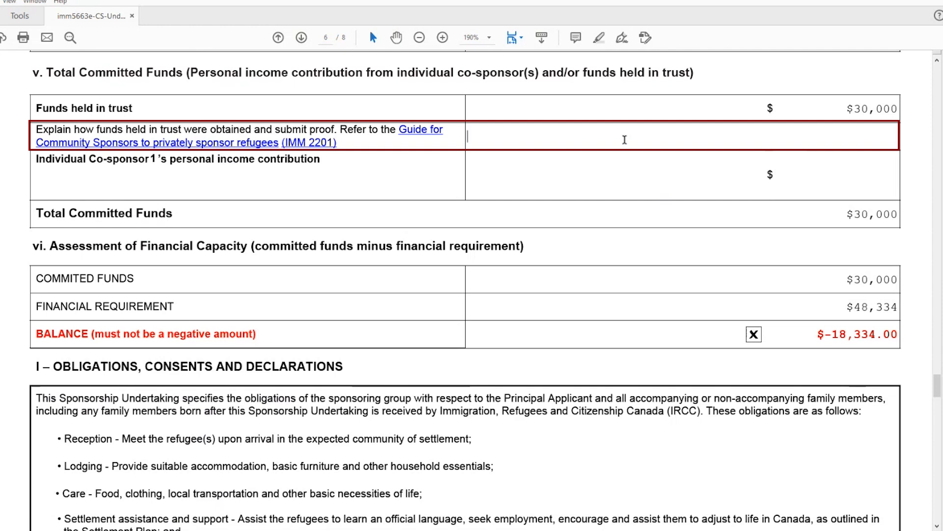
key("Tab")
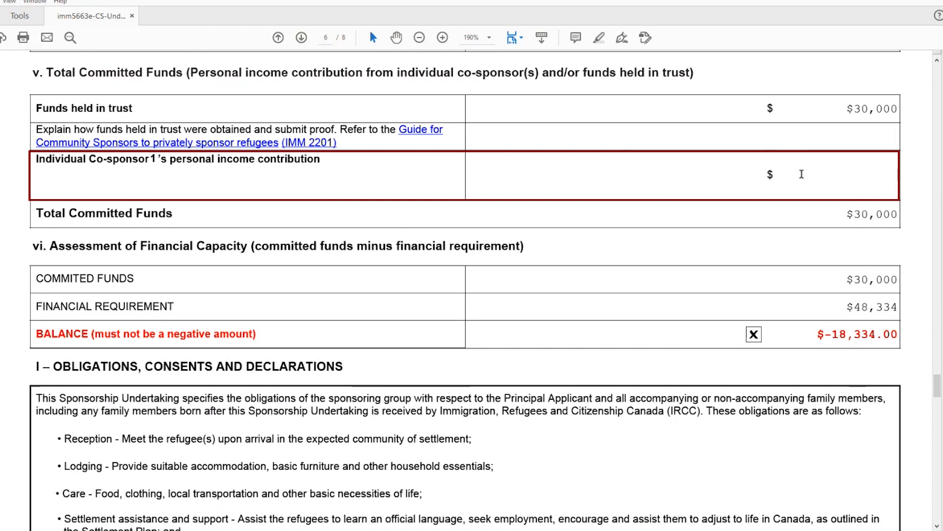
type("20000")
key("Return")
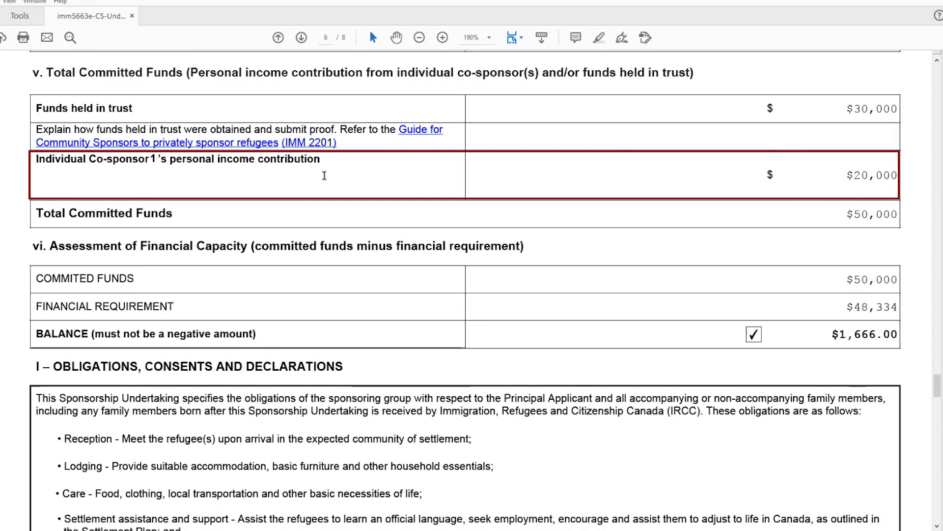
Try a personal income contribution of $2,000 for Individual Co-sponsor 1 to check its effect on the balance, and restore it to $20,000
left_click(863, 175)
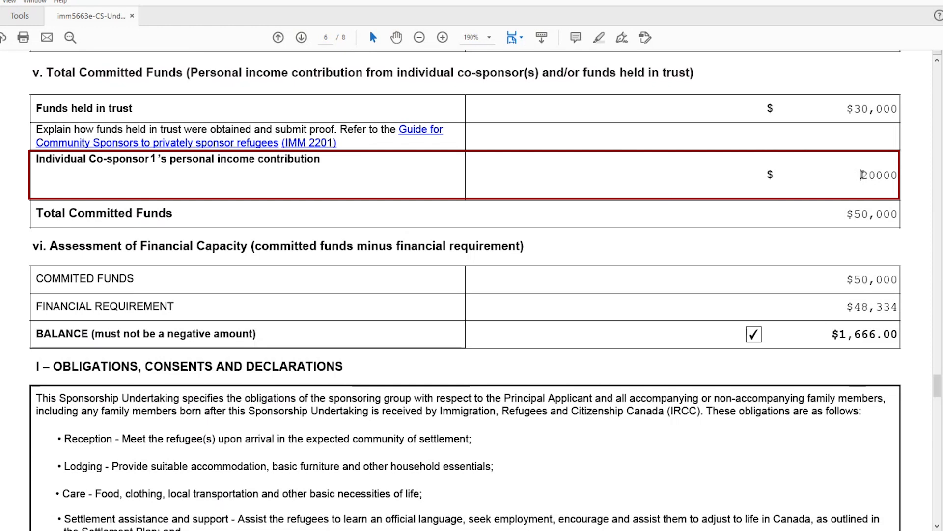
left_click_drag(862, 175, 873, 174)
type("1")
key("Return")
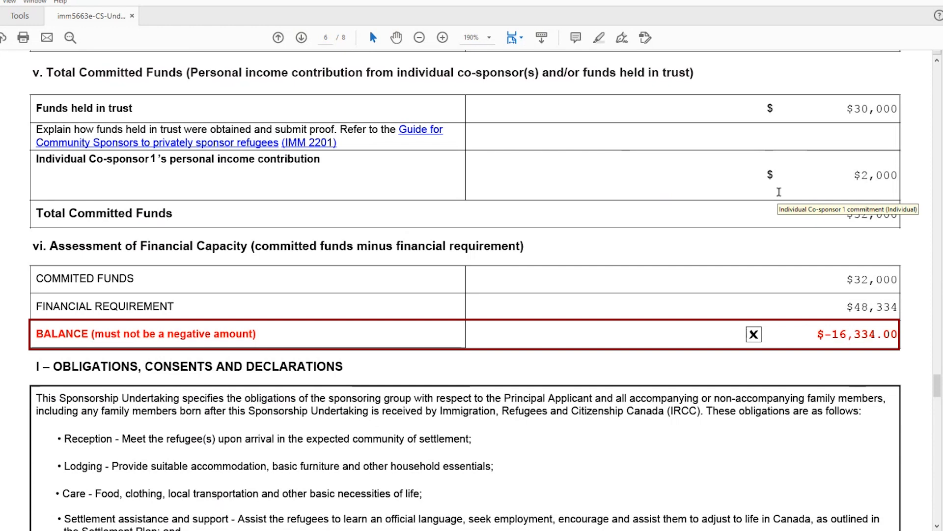
left_click(862, 175)
left_click_drag(868, 175, 875, 178)
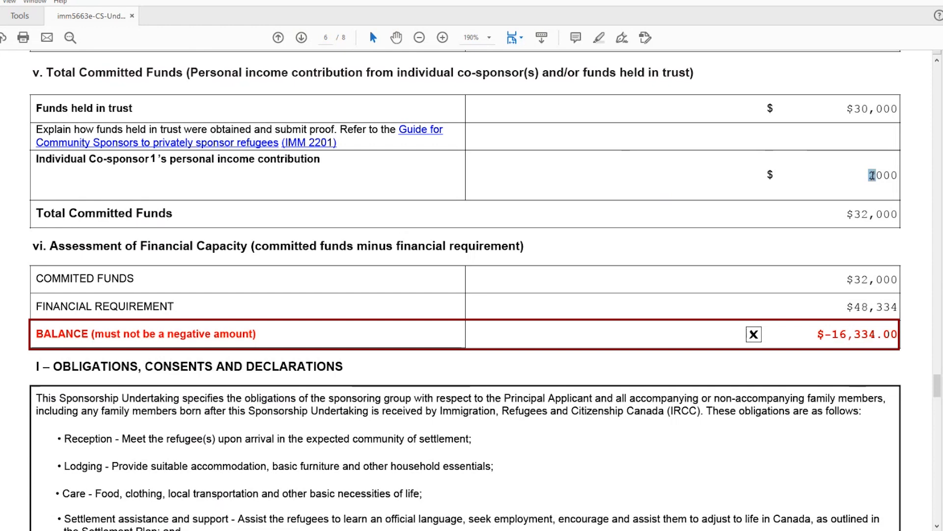
left_click(875, 180)
type("0")
key("Tab")
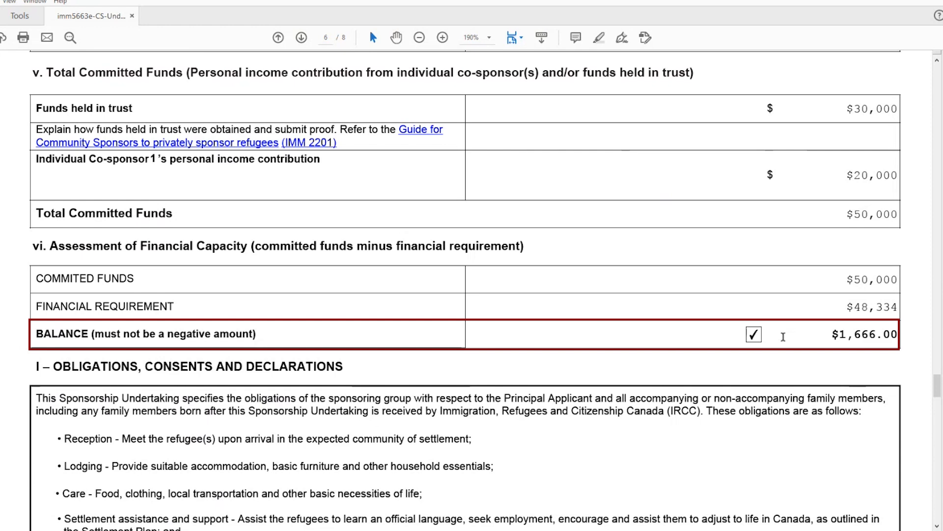
Read through the Obligations, Consents and Declarations section, including the group's declarations and the consequences of false statements or default
scroll(784, 337, "down", 5)
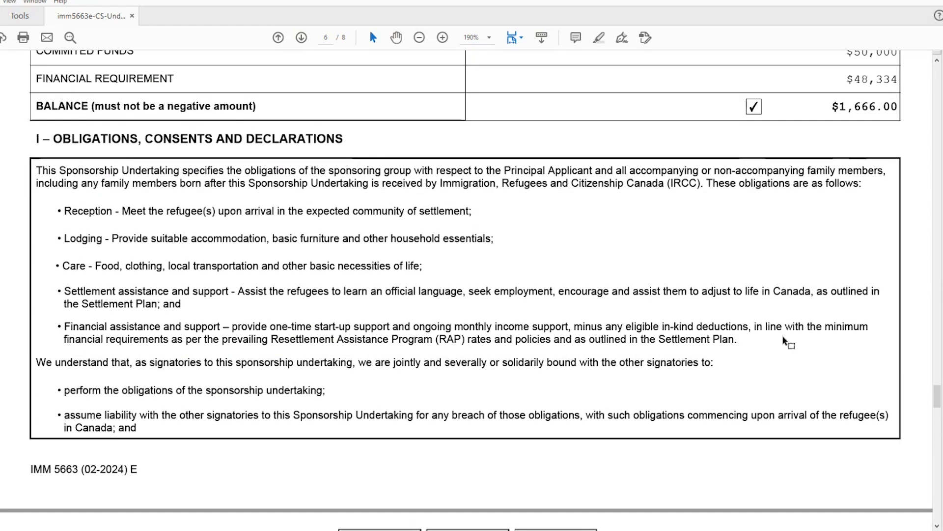
scroll(783, 335, "down", 1)
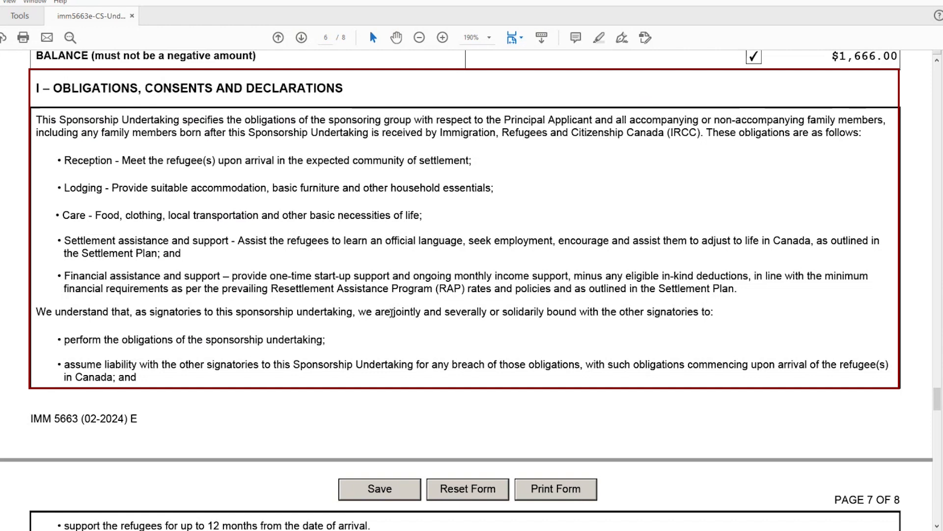
scroll(391, 312, "down", 7)
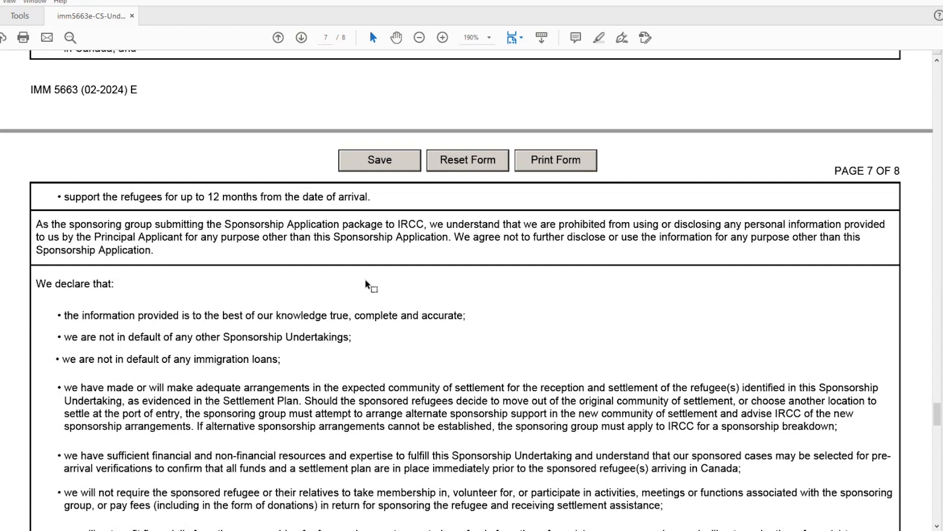
scroll(366, 283, "down", 3)
scroll(366, 281, "down", 2)
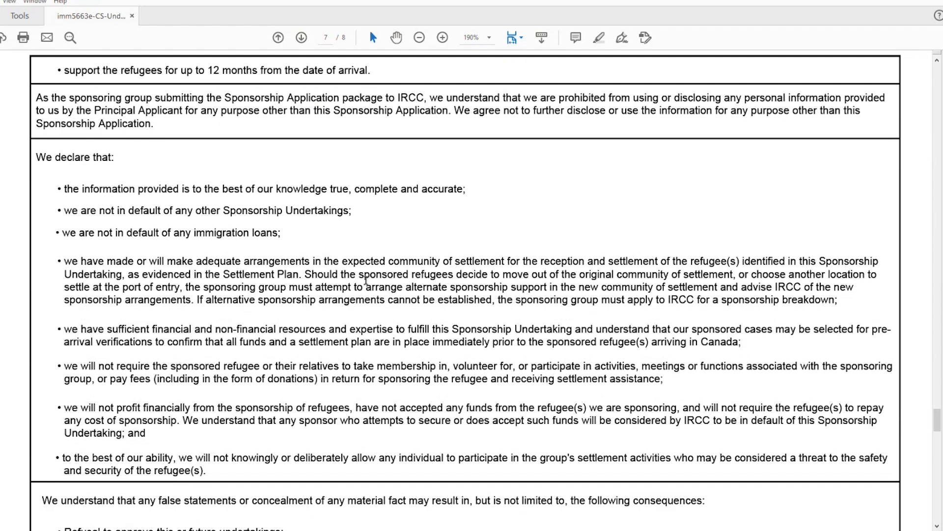
scroll(366, 281, "down", 1)
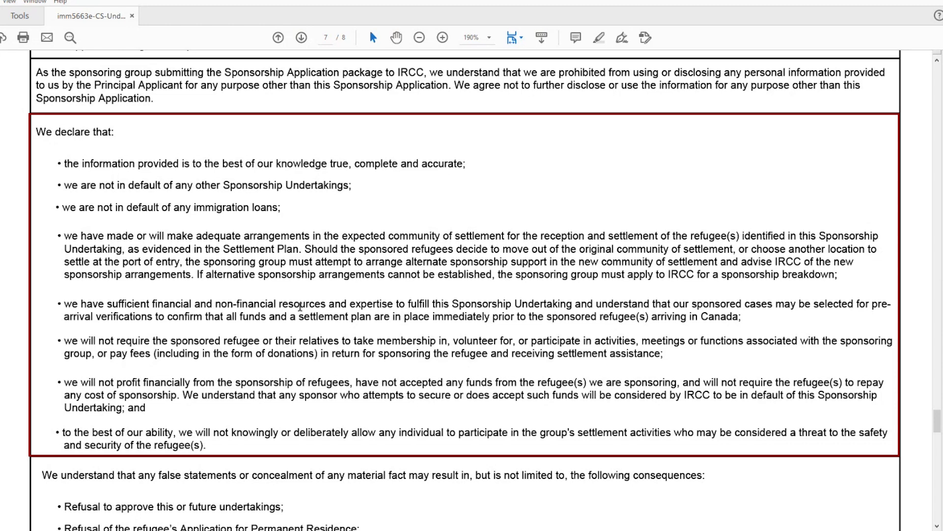
scroll(300, 307, "down", 1)
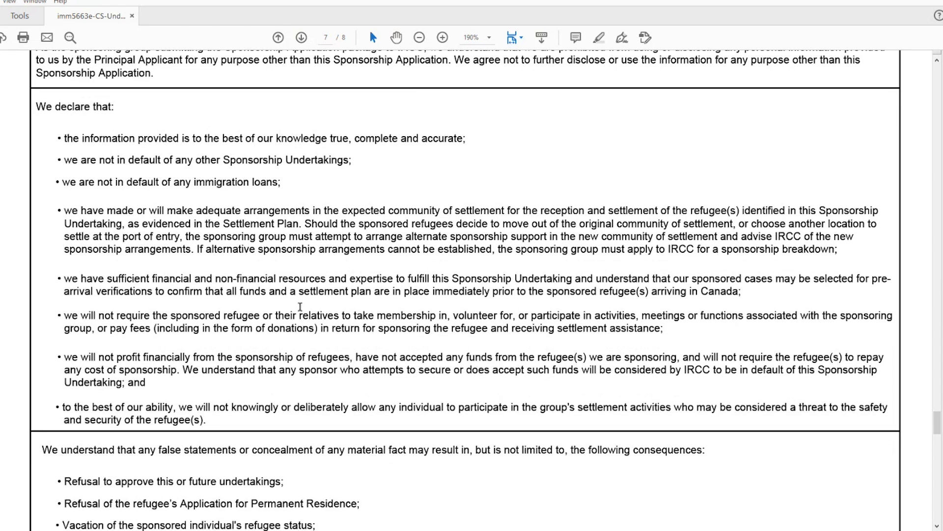
scroll(301, 307, "down", 8)
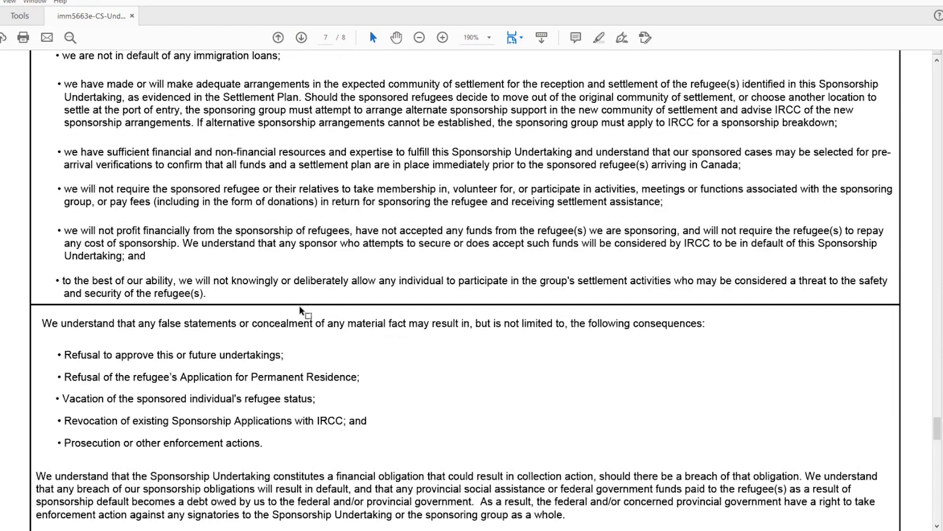
scroll(300, 306, "down", 4)
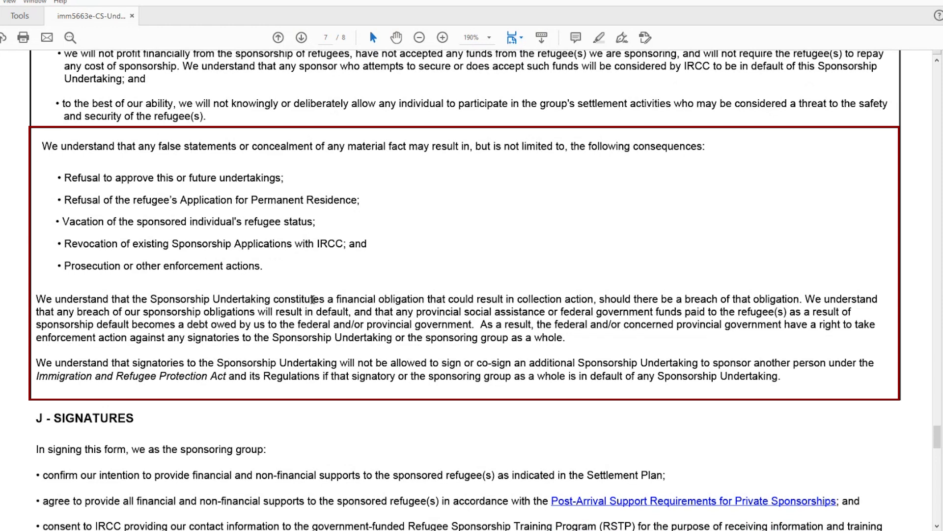
Examine the name, signature and date fields for the community sponsor and co-sponsor and the privacy notice, and return to page 1
scroll(313, 300, "down", 5)
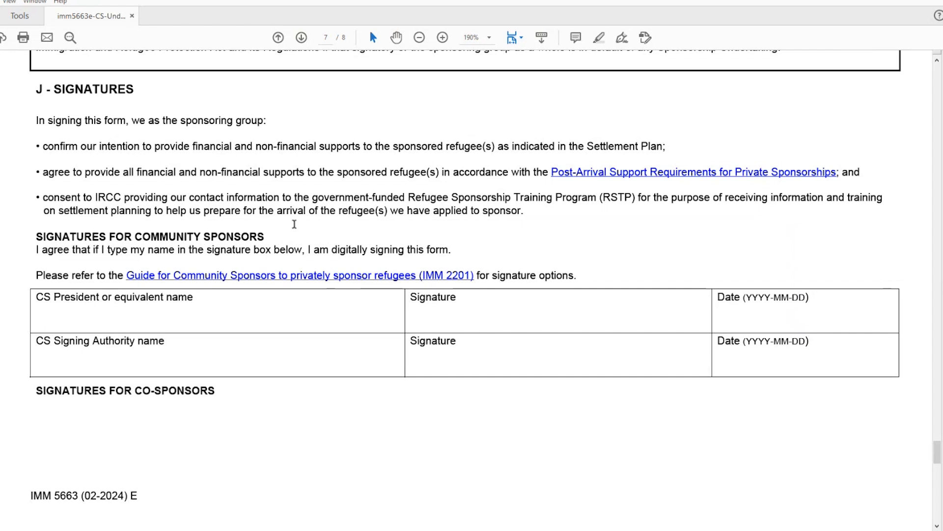
scroll(294, 222, "down", 1)
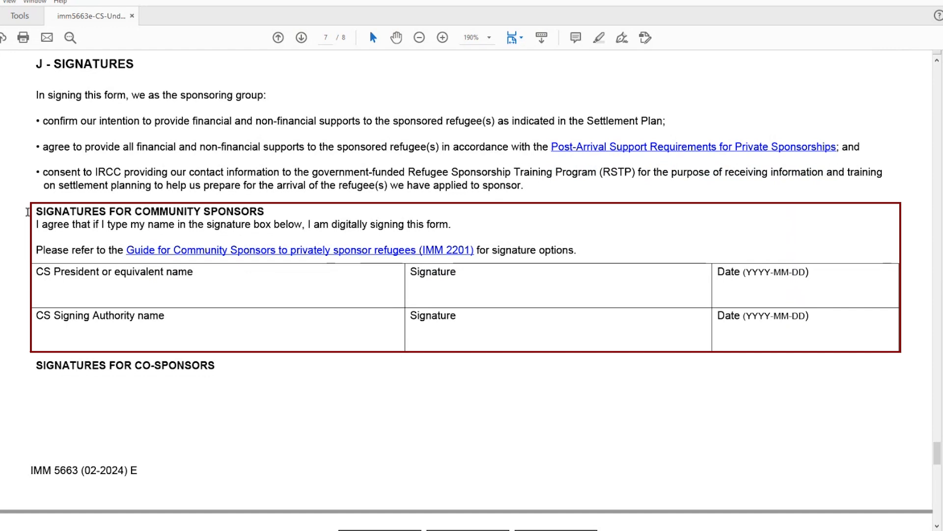
left_click(49, 293)
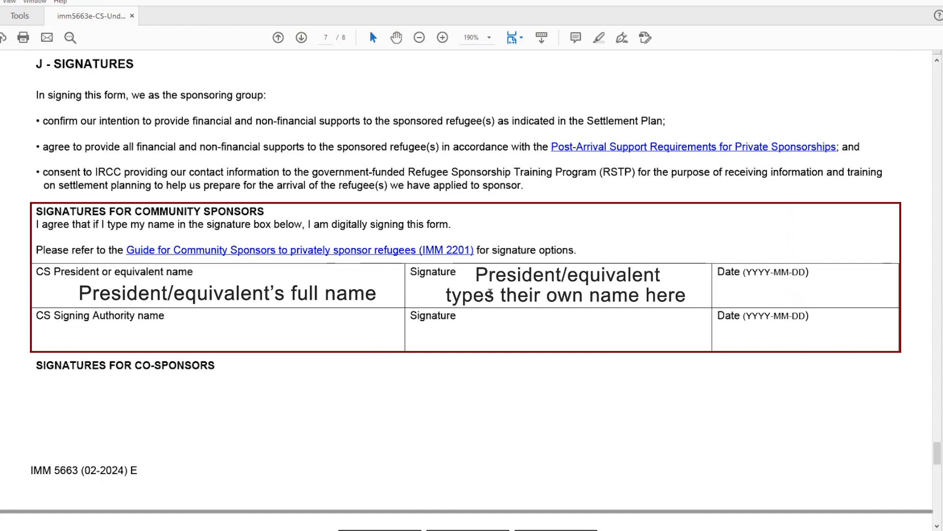
left_click(729, 292)
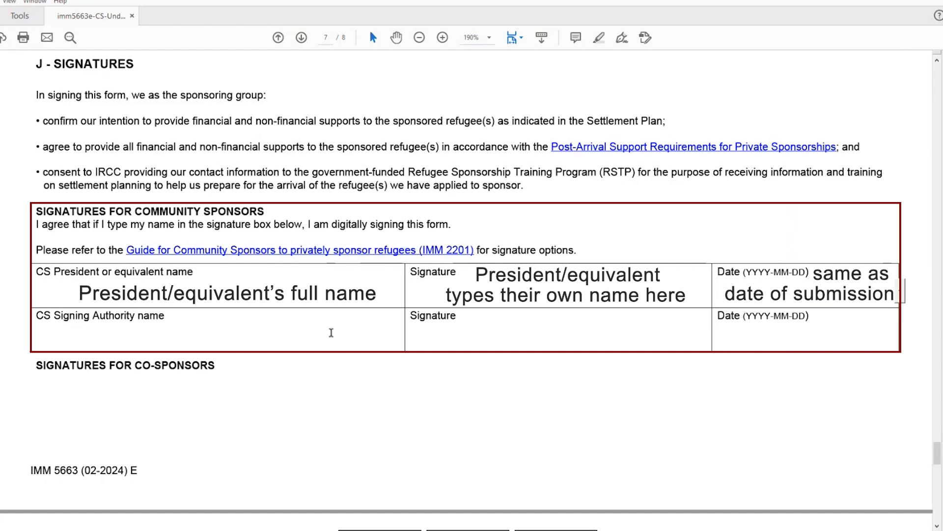
left_click(98, 336)
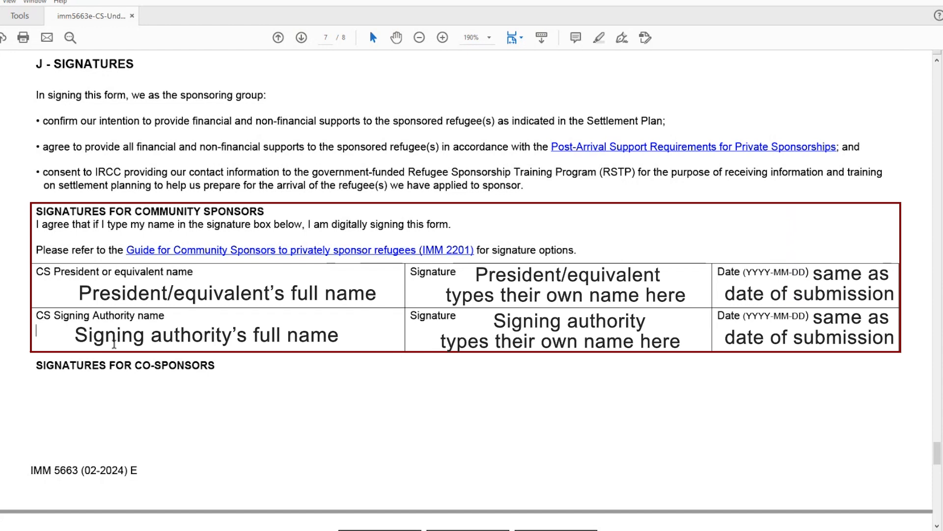
scroll(752, 338, "down", 4)
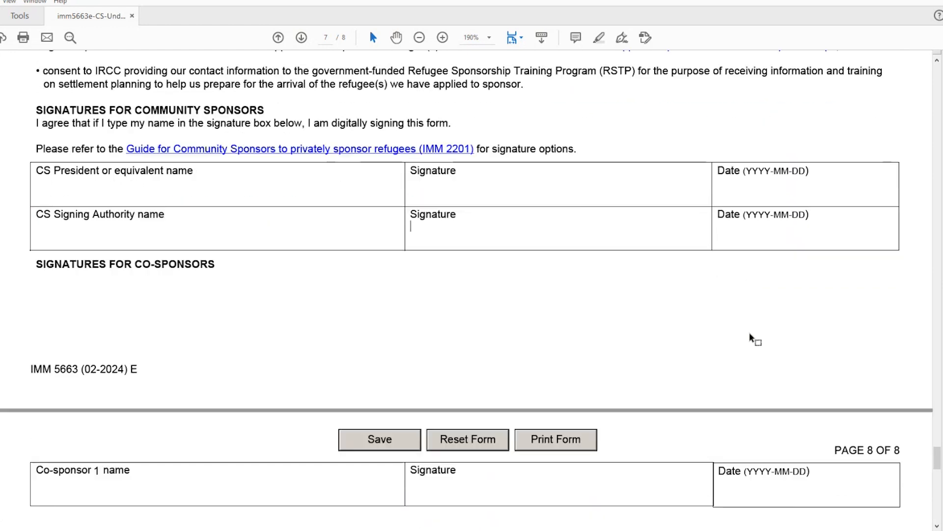
scroll(751, 338, "down", 2)
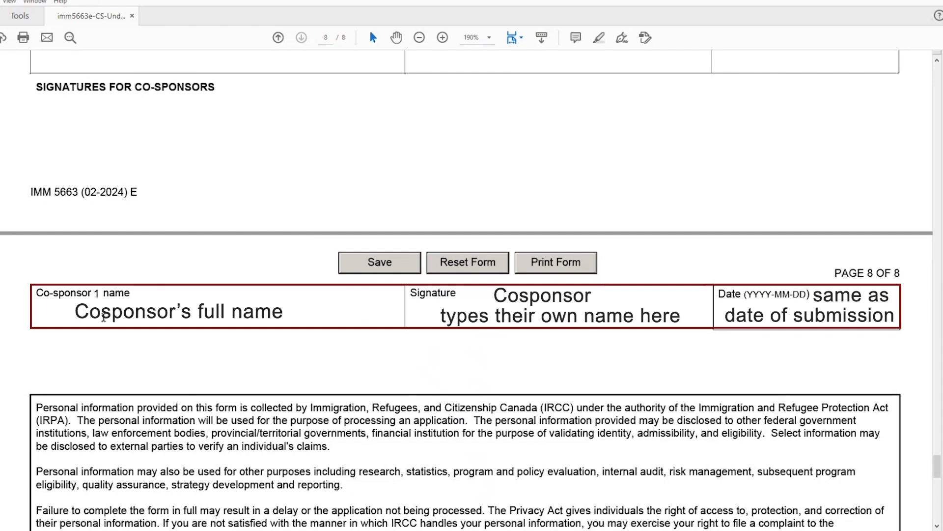
scroll(442, 346, "down", 4)
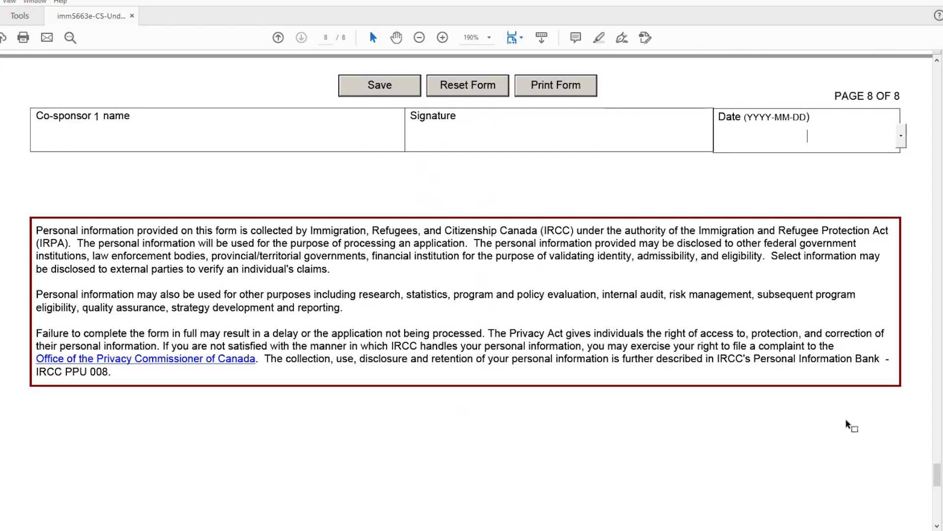
left_click_drag(939, 472, 925, 67)
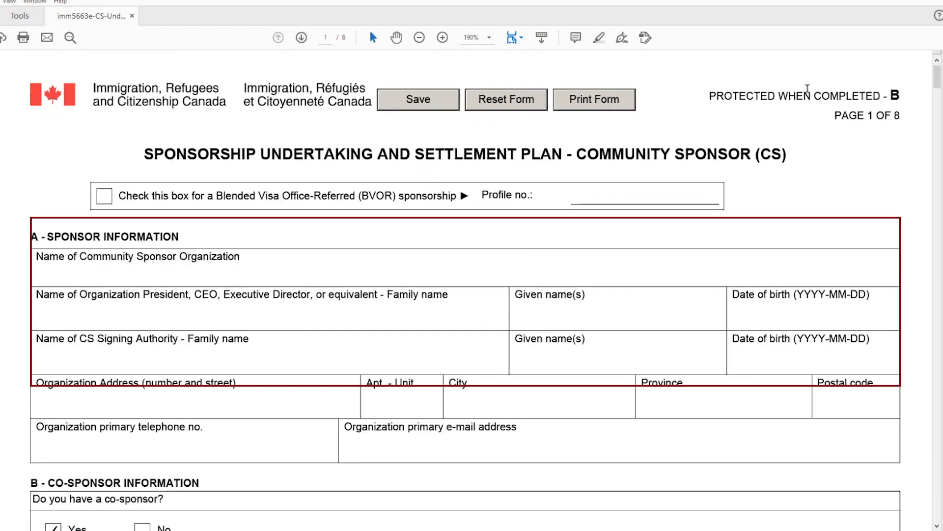